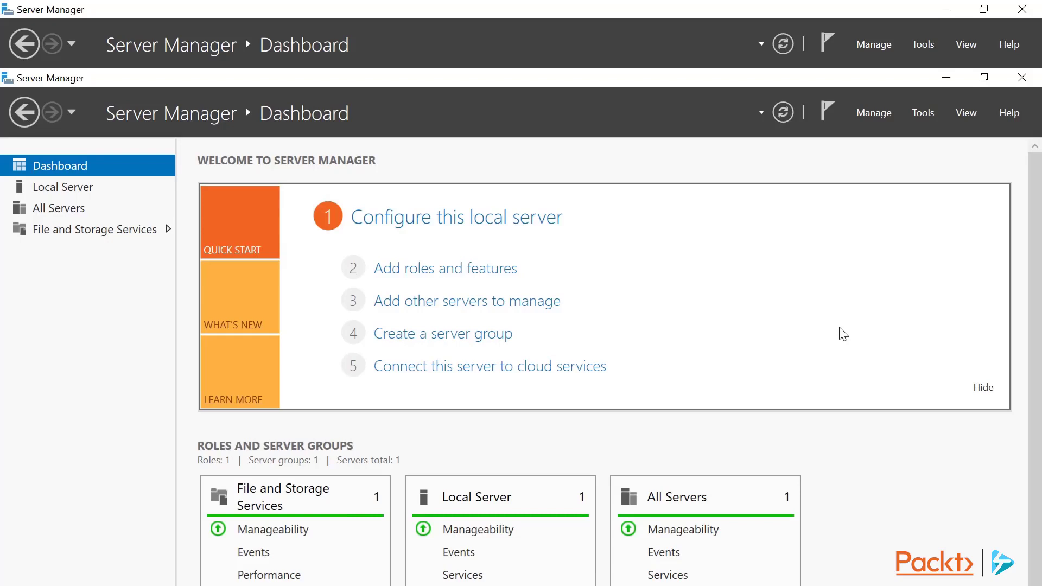
Show the File and Storage Services Servers page listing FILE01.
{"action": "left_click", "coordinate": [133, 238]}
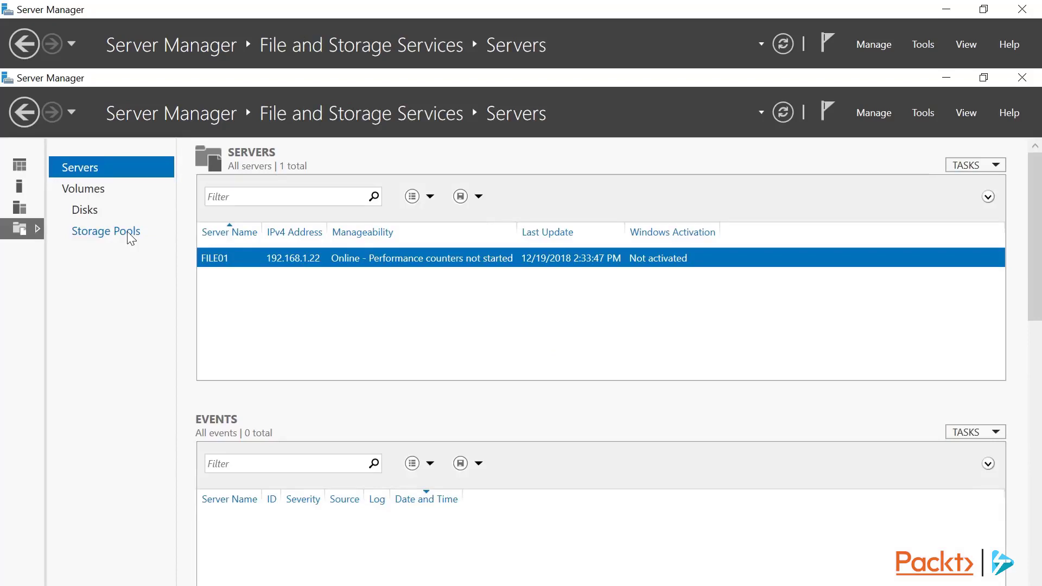
From the Dashboard, start the Add Roles and Features Wizard and advance to File01's server roles.
{"action": "left_click", "coordinate": [25, 166]}
{"action": "left_click", "coordinate": [420, 269]}
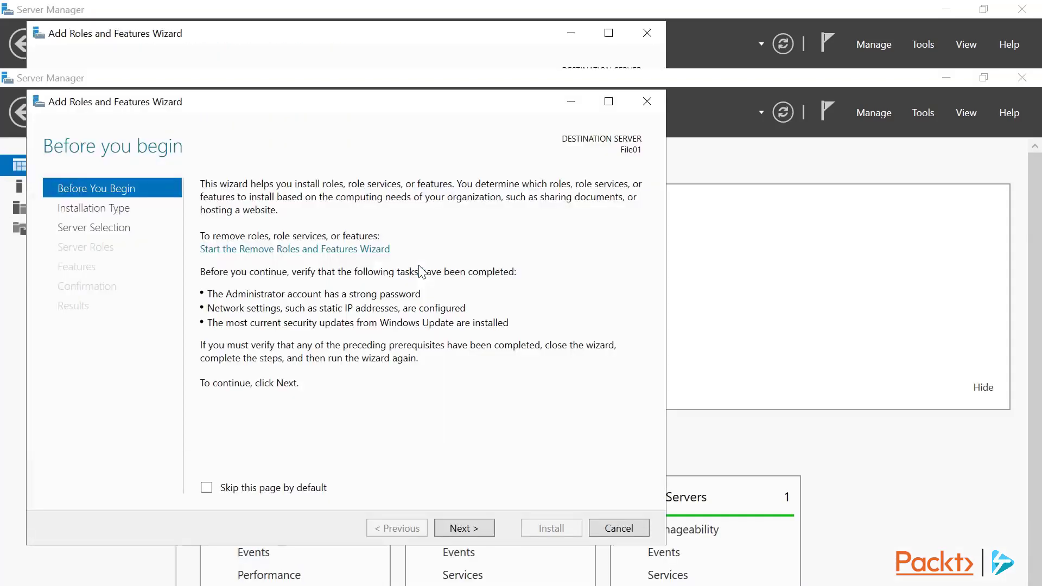
{"action": "key", "text": "Return"}
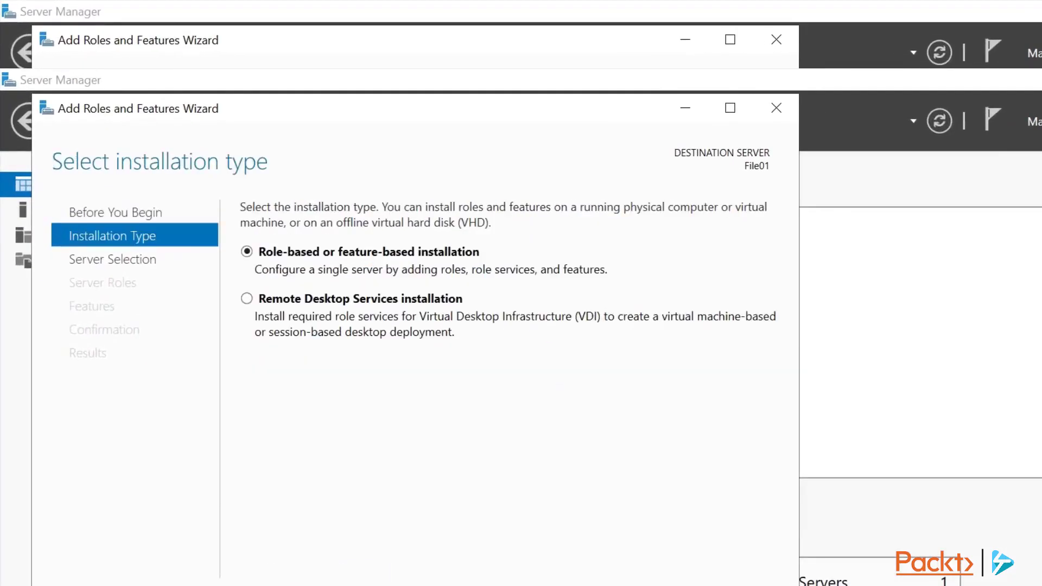
{"action": "key", "text": "Return"}
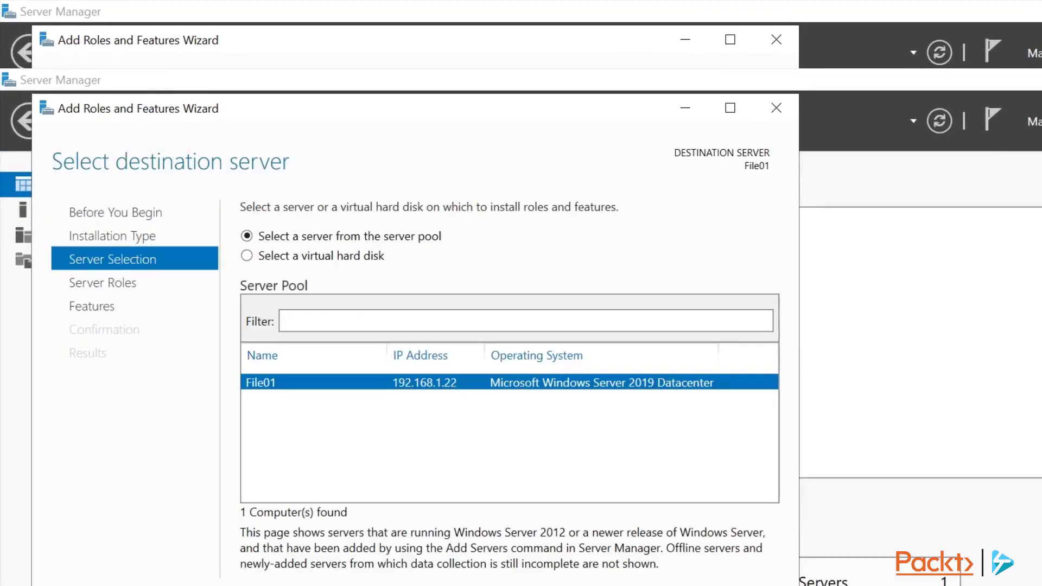
{"action": "key", "text": "Return"}
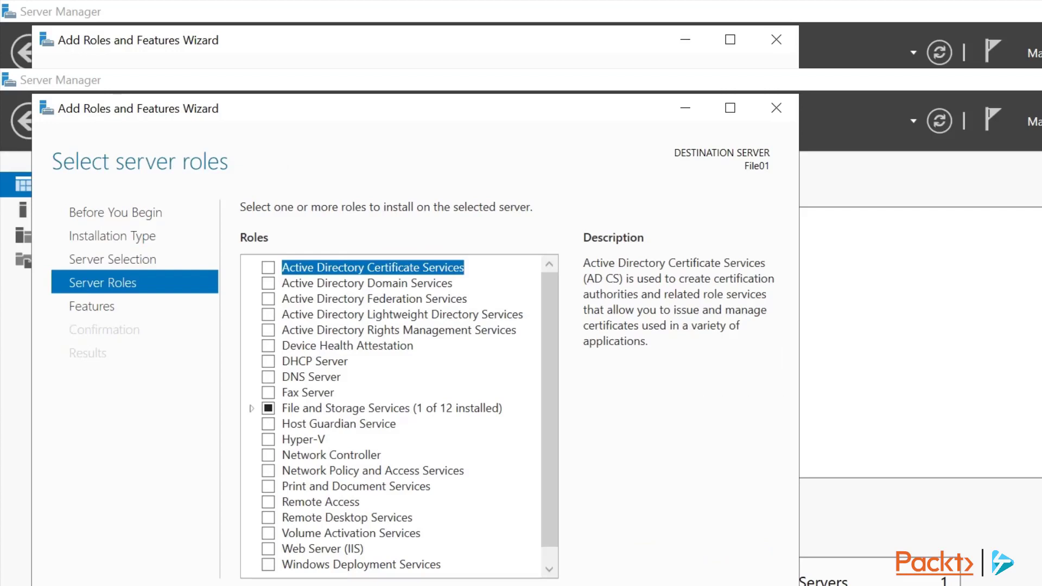
Under File and iSCSI Services, select File Server and File Server Resource Manager with management tools.
{"action": "left_click", "coordinate": [252, 408]}
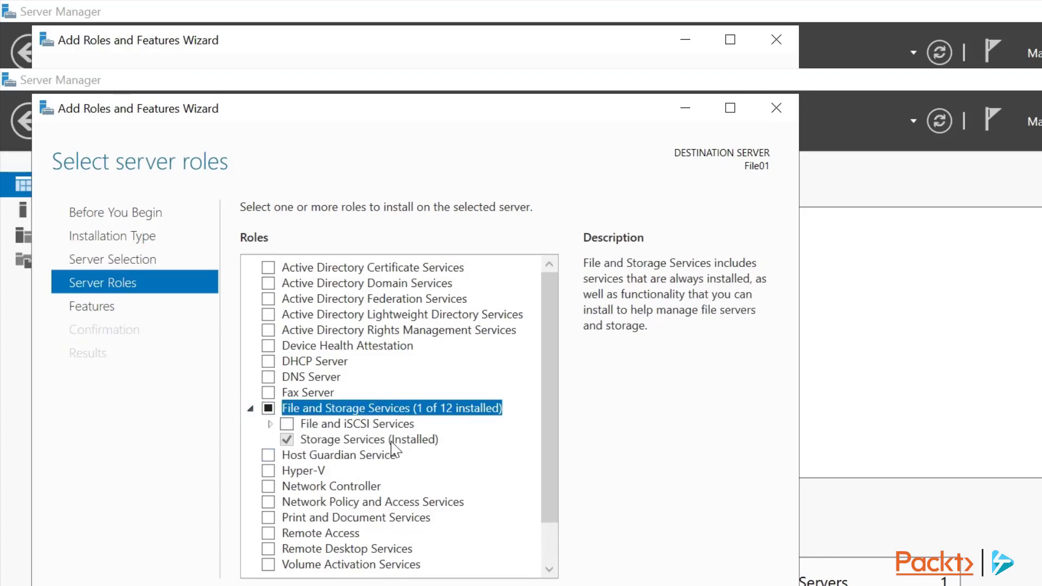
{"action": "left_click", "coordinate": [269, 424]}
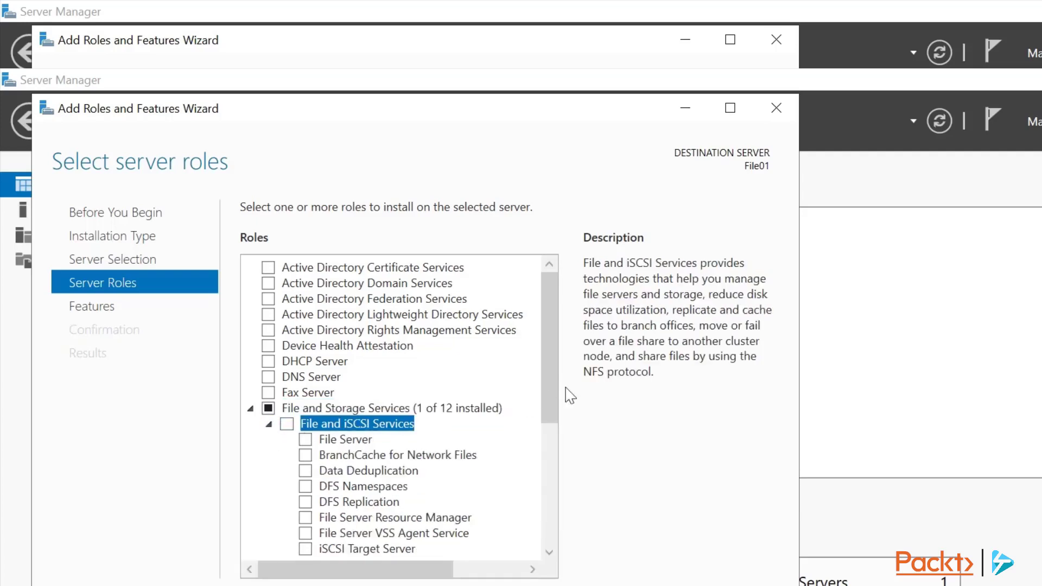
{"action": "scroll", "coordinate": [555, 413], "scroll_direction": "down", "scroll_amount": 2}
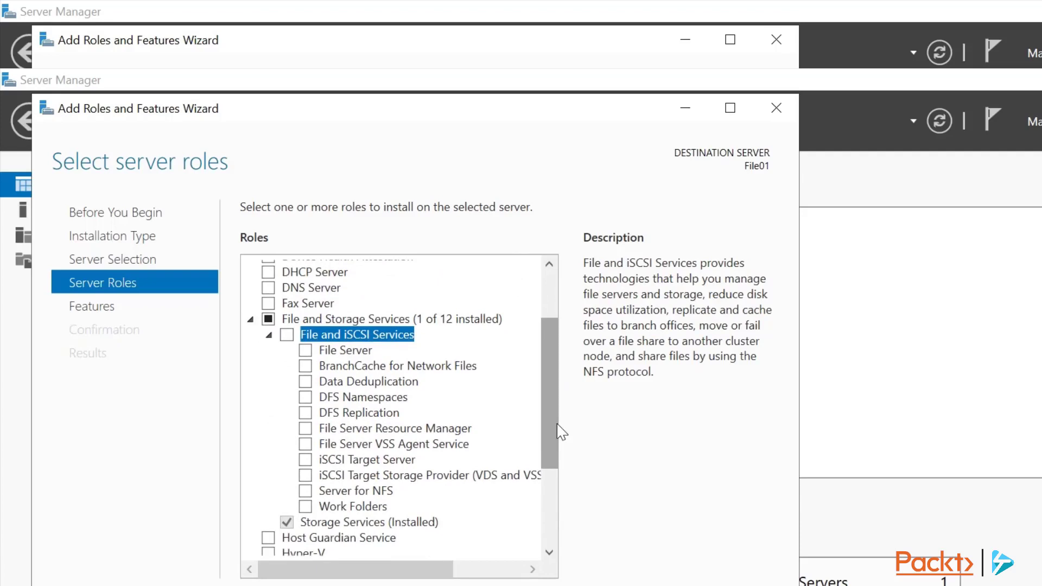
{"action": "left_click", "coordinate": [305, 351]}
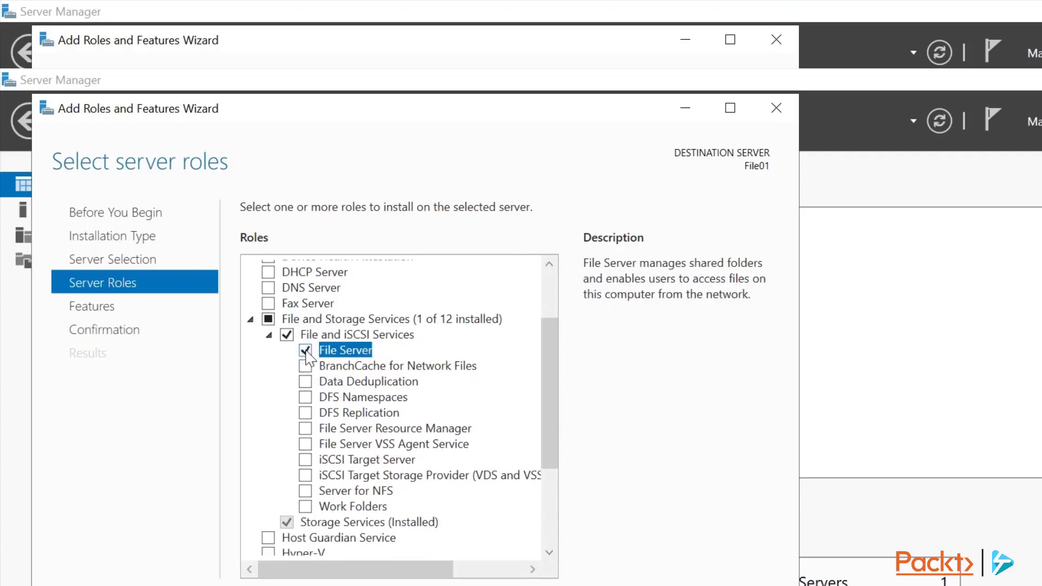
{"action": "left_click", "coordinate": [308, 429]}
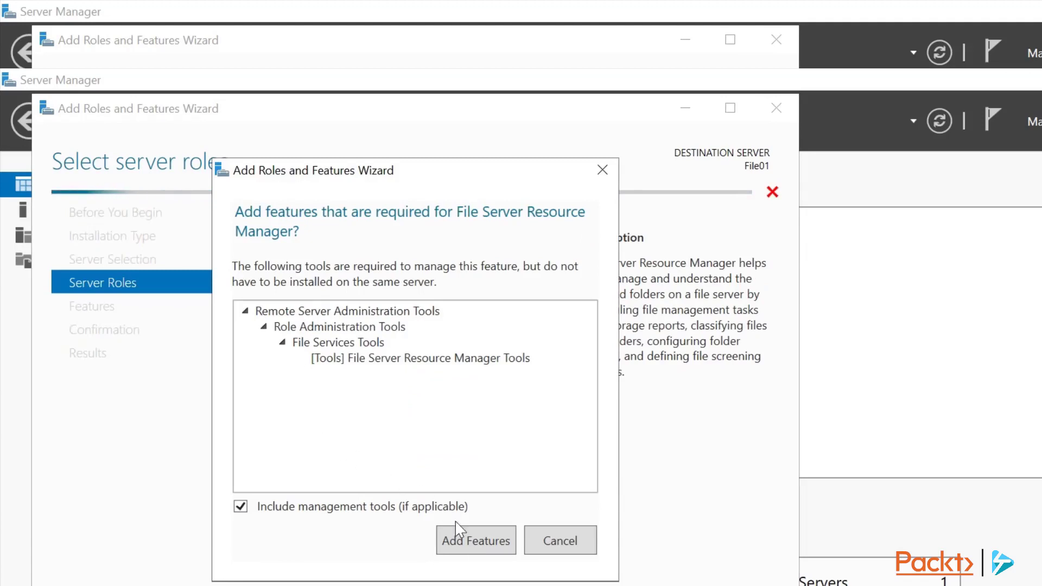
{"action": "left_click", "coordinate": [475, 549]}
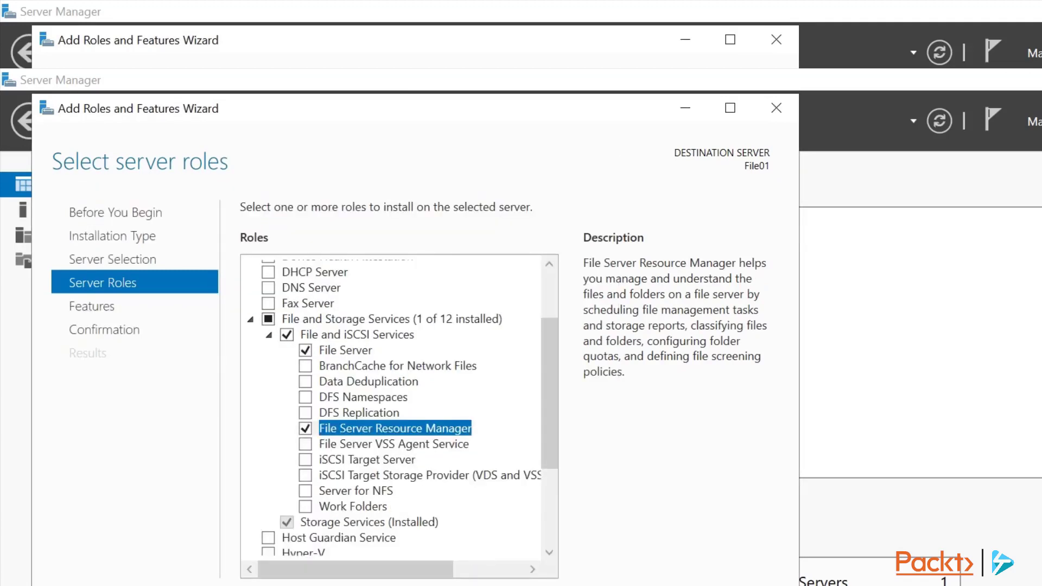
Install File Server and File Server Resource Manager on File01 and close the finished wizard.
{"action": "key", "text": "alt+n"}
{"action": "key", "text": "alt+n"}
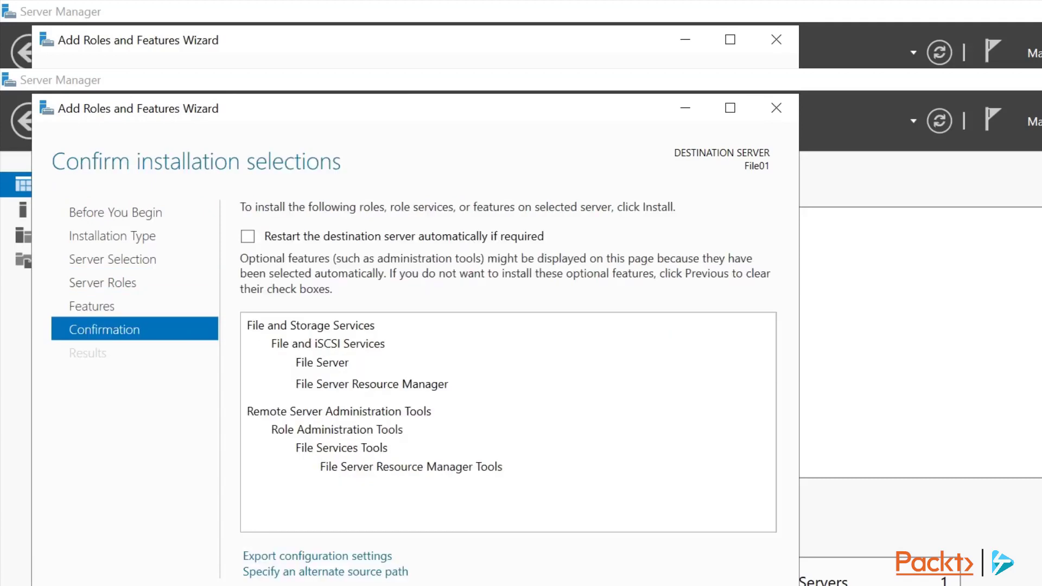
{"action": "key", "text": "alt+i"}
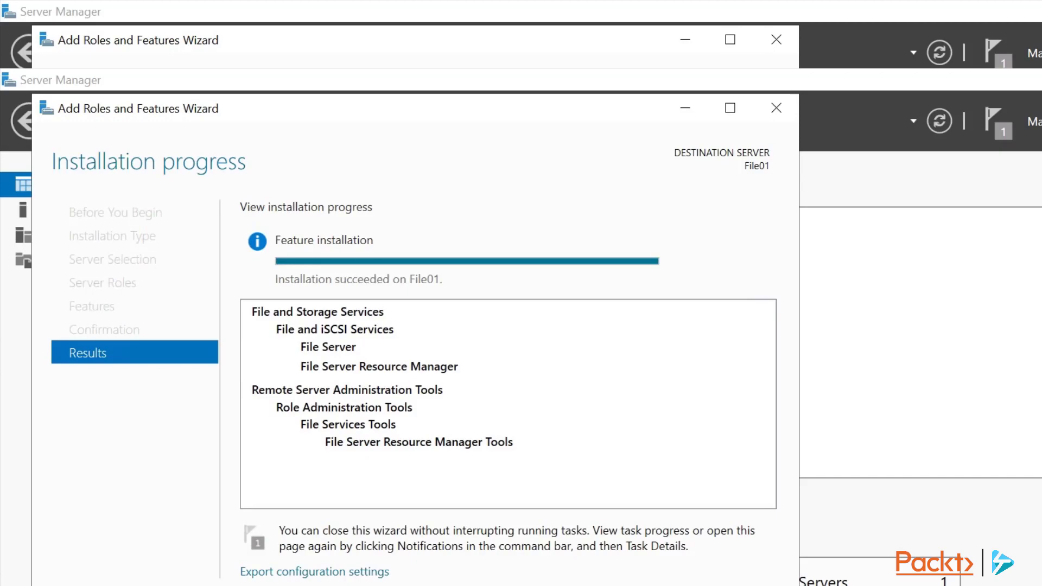
{"action": "left_click", "coordinate": [540, 532]}
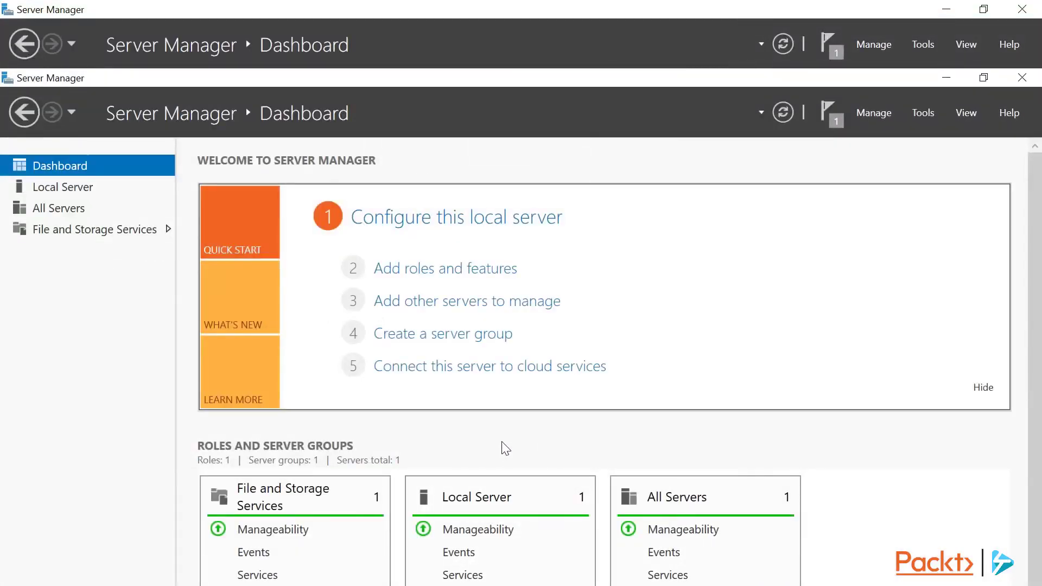
Go to File and Storage Services > Shares, which shows 0 shares.
{"action": "left_click", "coordinate": [137, 235]}
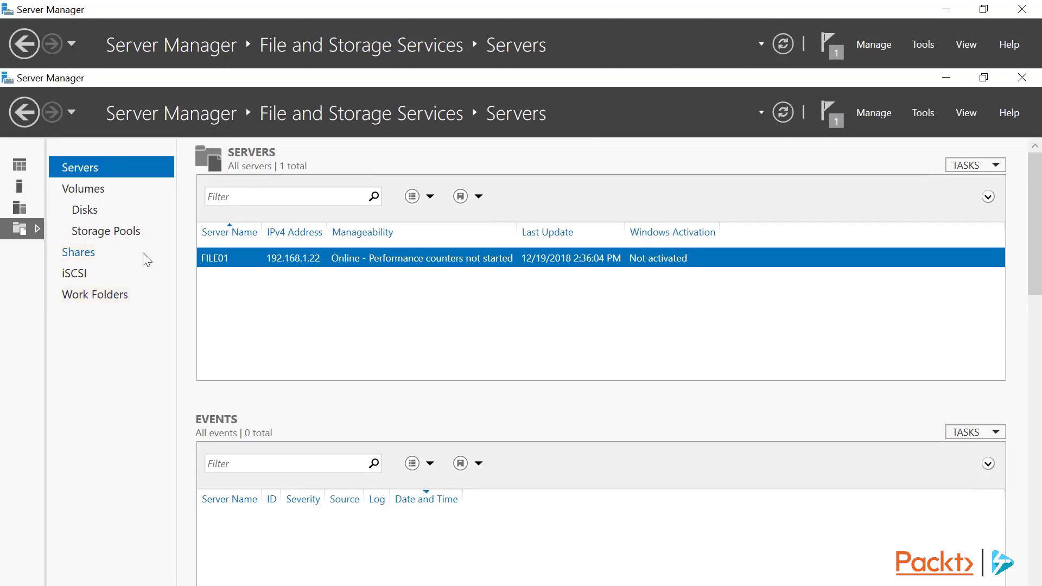
{"action": "left_click", "coordinate": [143, 254]}
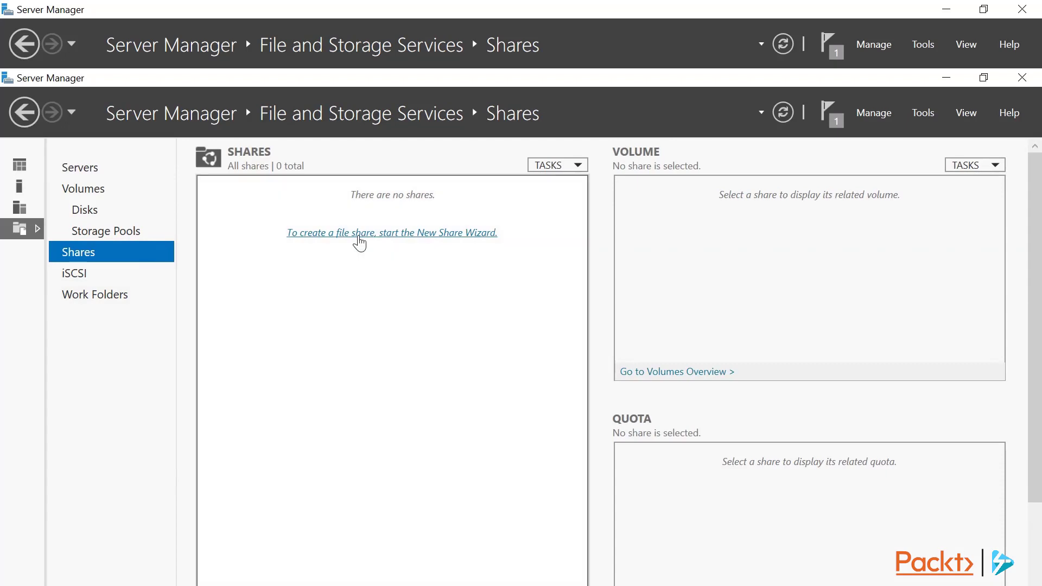
Launch the New Share Wizard with SMB Share - Quick to reach File01's volume C:.
{"action": "left_click", "coordinate": [359, 239]}
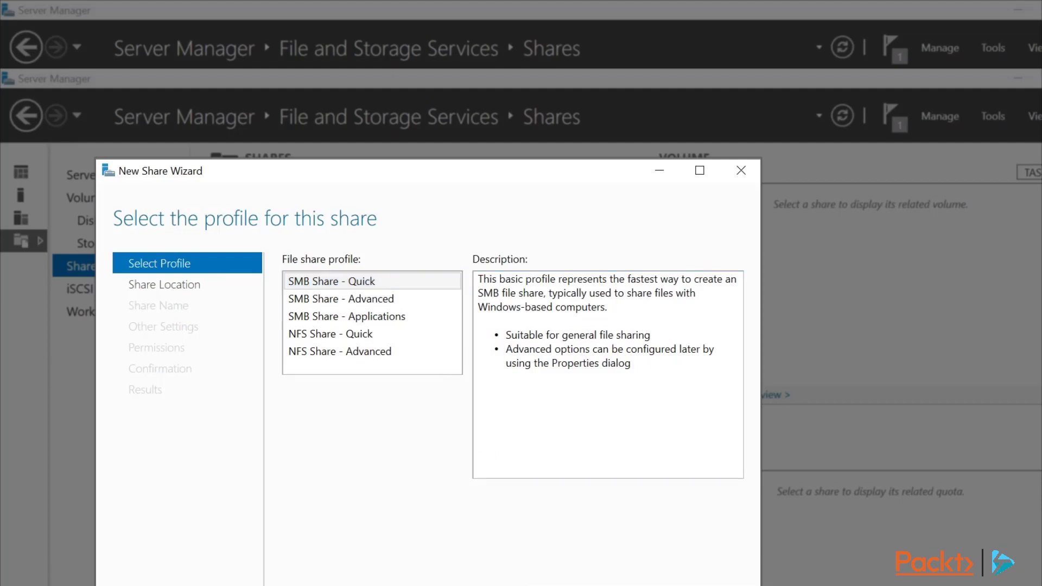
{"action": "key", "text": "Return"}
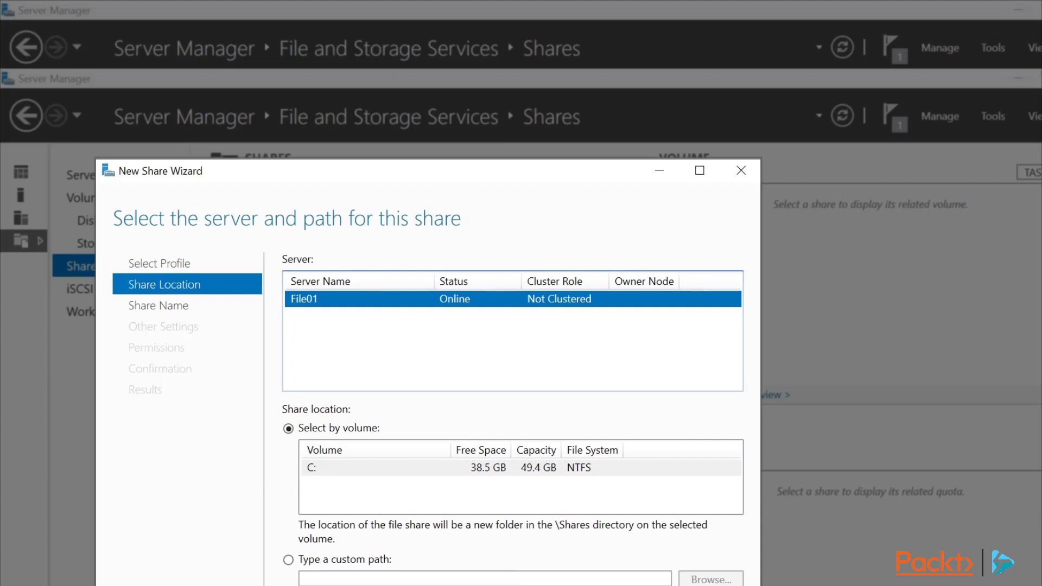
Keep File01's C: volume and name the share Docs at C:\Shares\Docs.
{"action": "key", "text": "Return"}
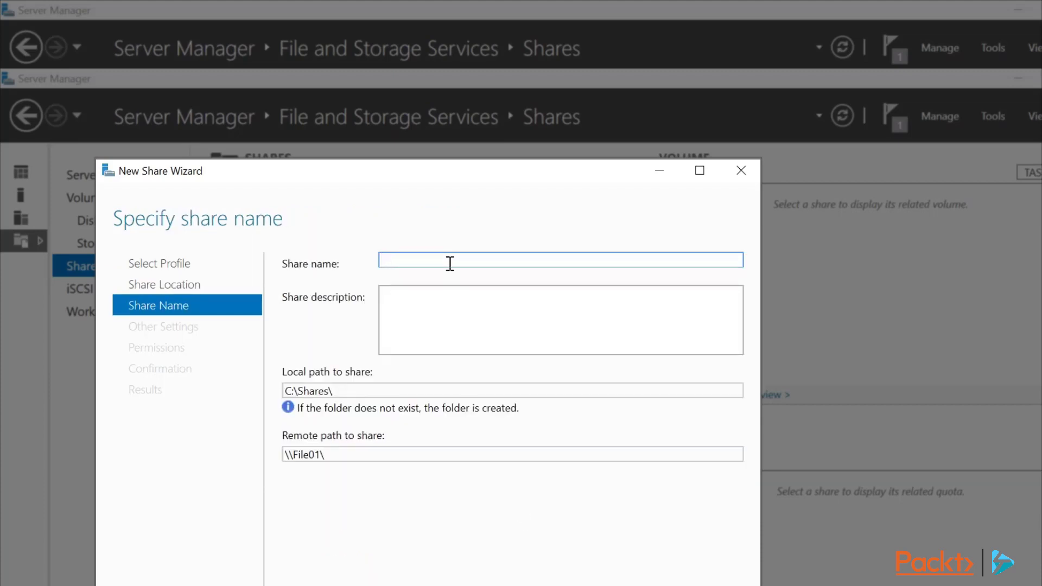
{"action": "type", "text": "Docs"}
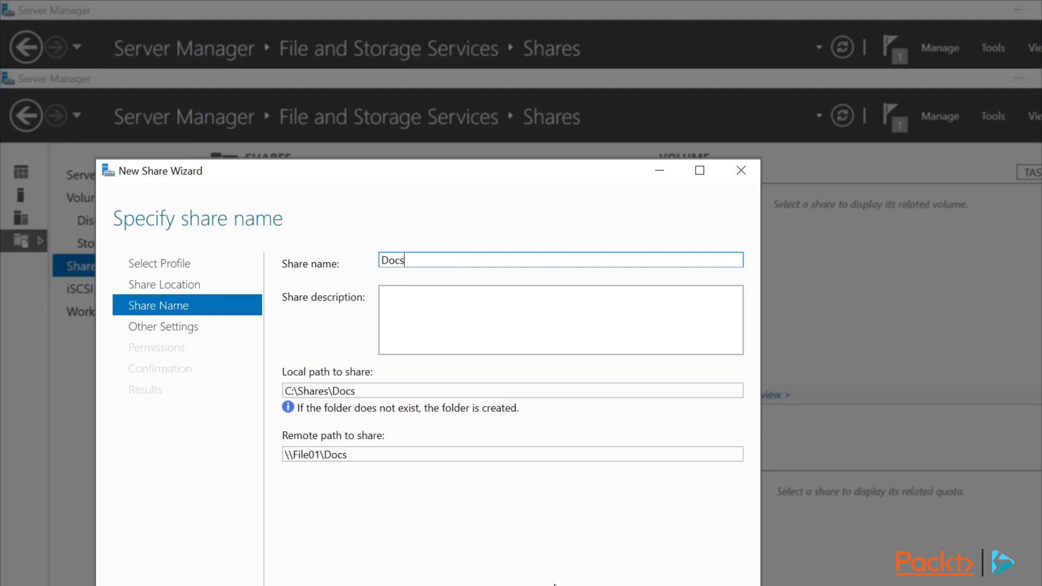
{"action": "key", "text": "Return"}
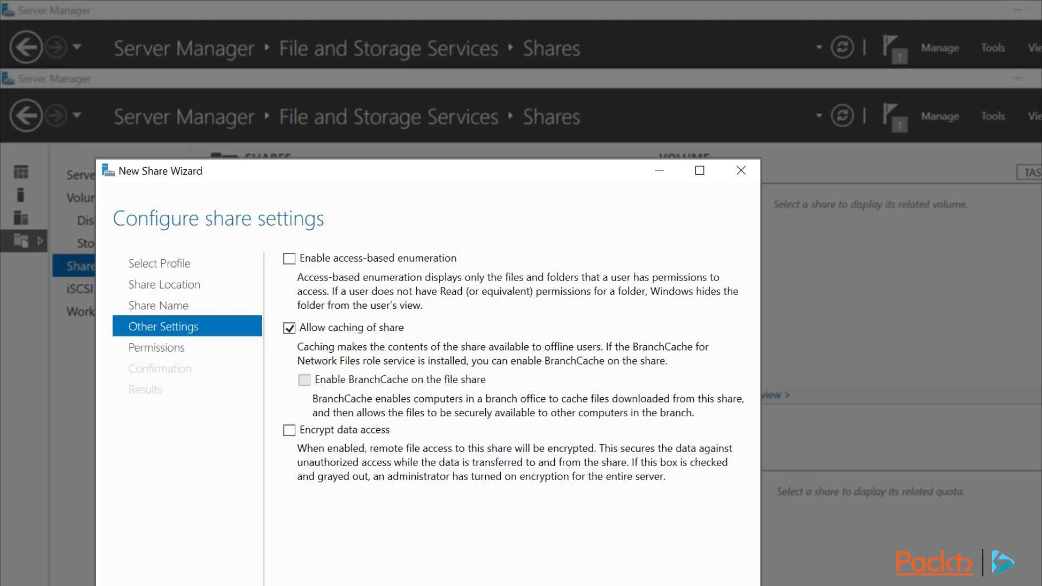
Inspect the Users Special permission entry in the Docs advanced security settings.
{"action": "left_click", "coordinate": [558, 578]}
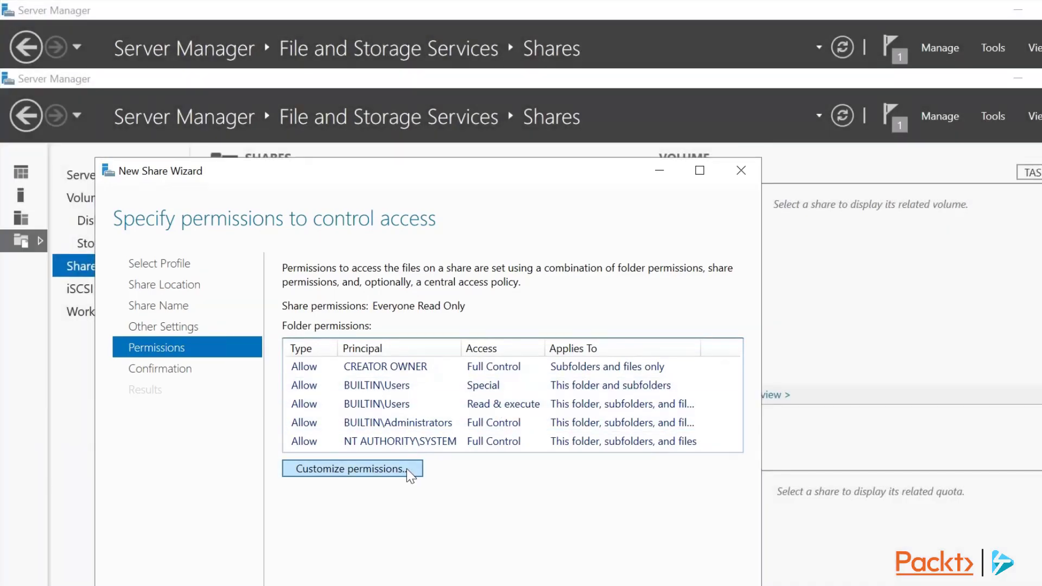
{"action": "left_click", "coordinate": [406, 467]}
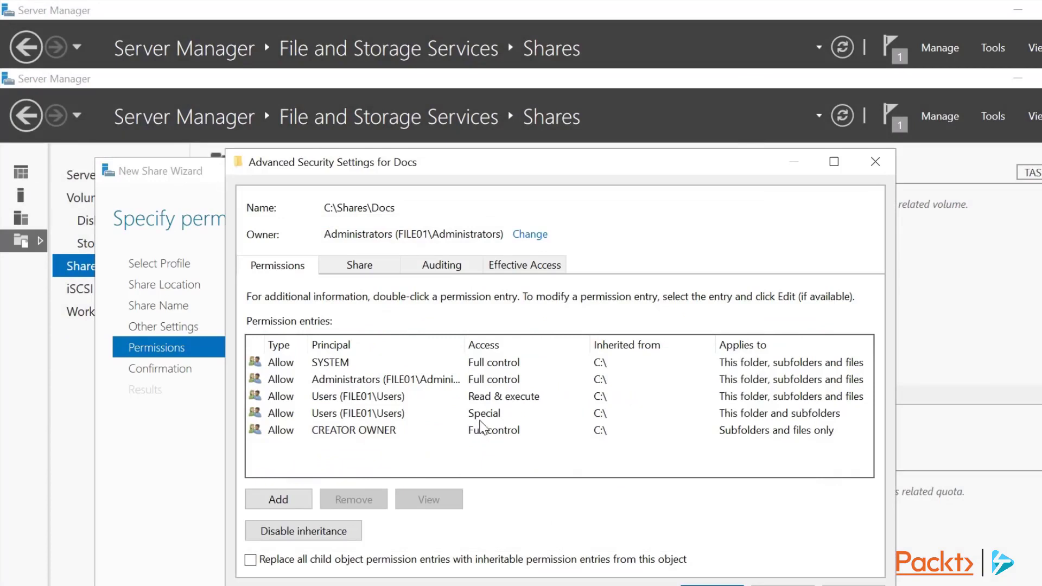
{"action": "left_click", "coordinate": [486, 418]}
{"action": "left_click", "coordinate": [487, 418]}
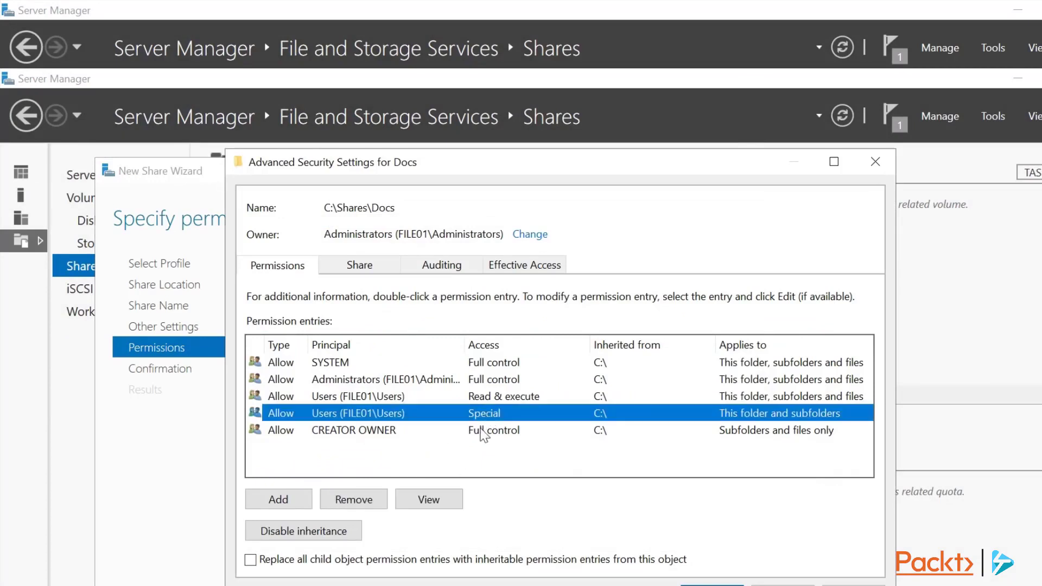
{"action": "left_click", "coordinate": [449, 499]}
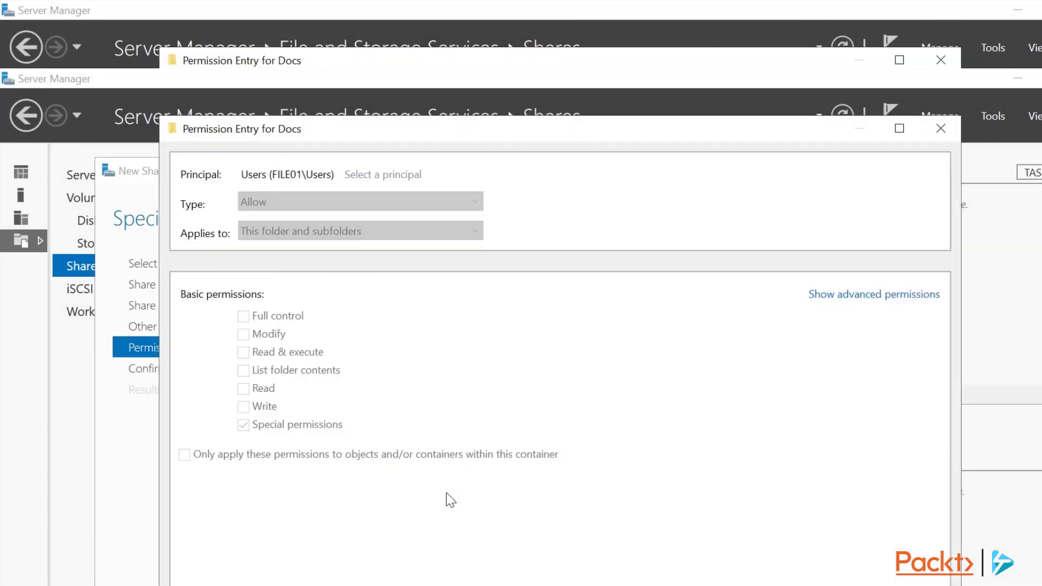
{"action": "left_click", "coordinate": [860, 299]}
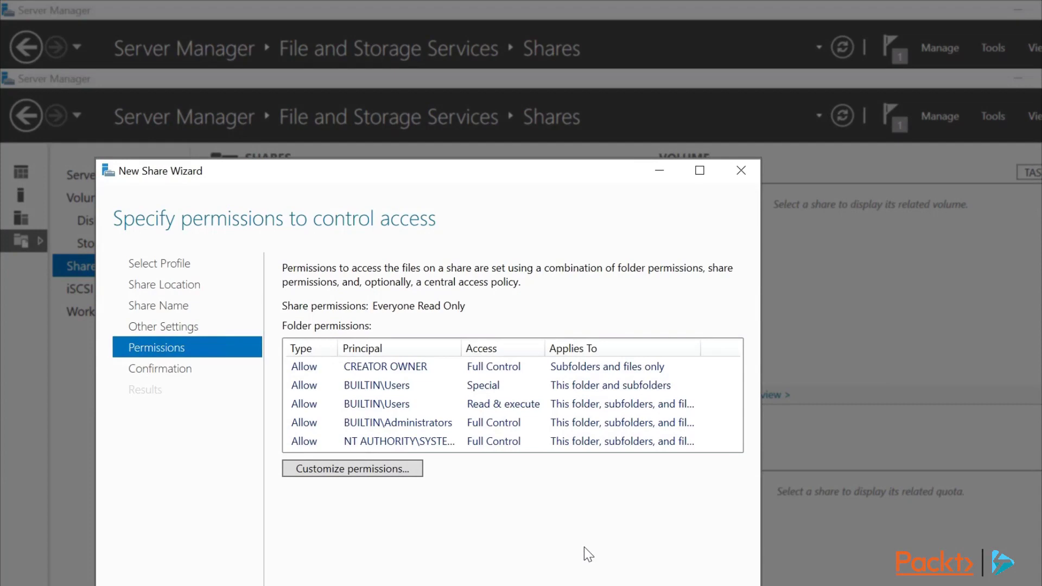
Keep default permissions, create the Docs share and close the wizard.
{"action": "left_click", "coordinate": [585, 584]}
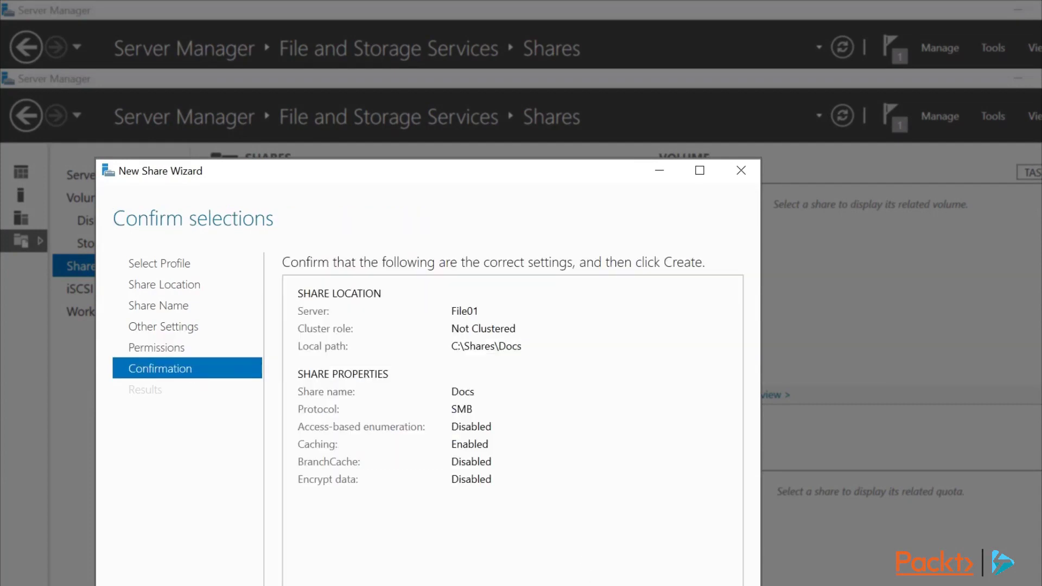
{"action": "left_click", "coordinate": [584, 581]}
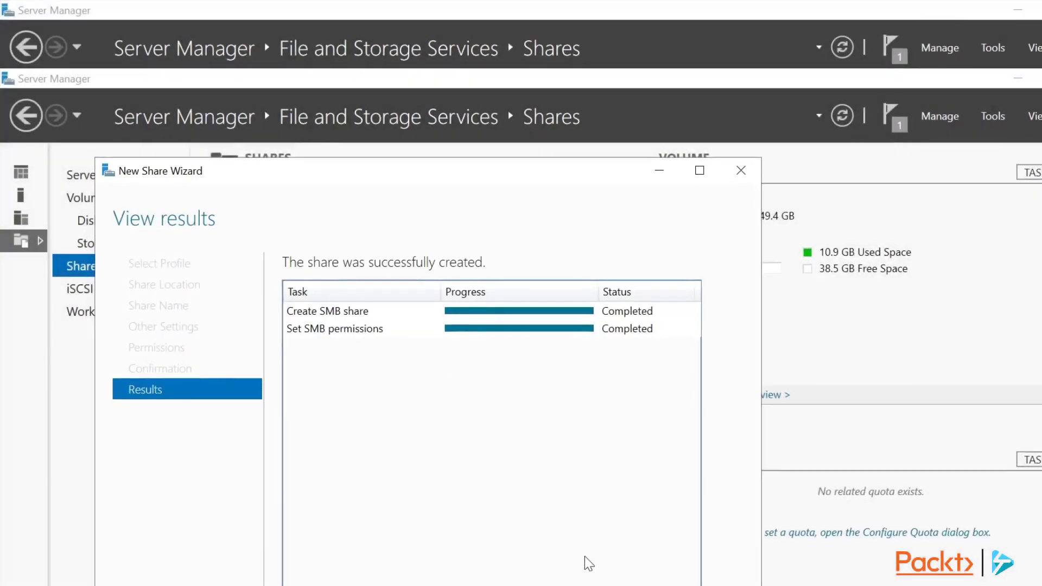
{"action": "key", "text": "Return"}
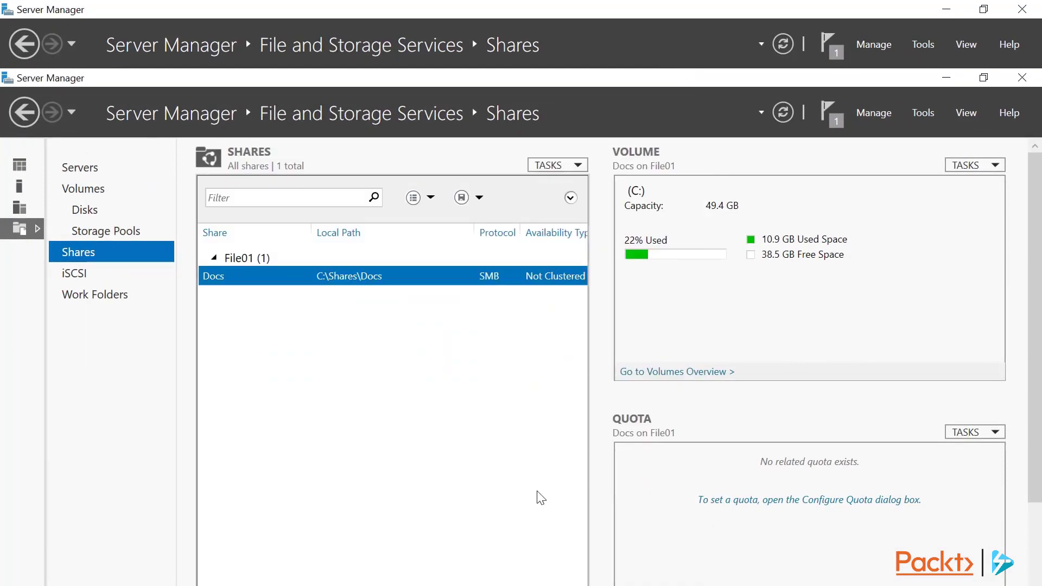
Browse to \\file01 in File Explorer and open the Docs share.
{"action": "key", "text": "super+e"}
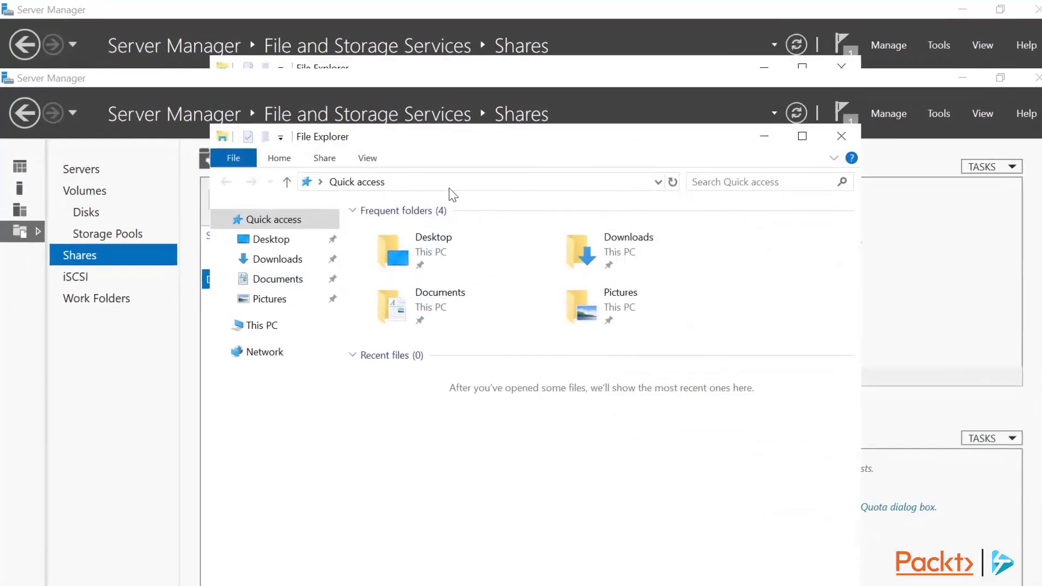
{"action": "left_click", "coordinate": [450, 186]}
{"action": "type", "text": "\\file01"}
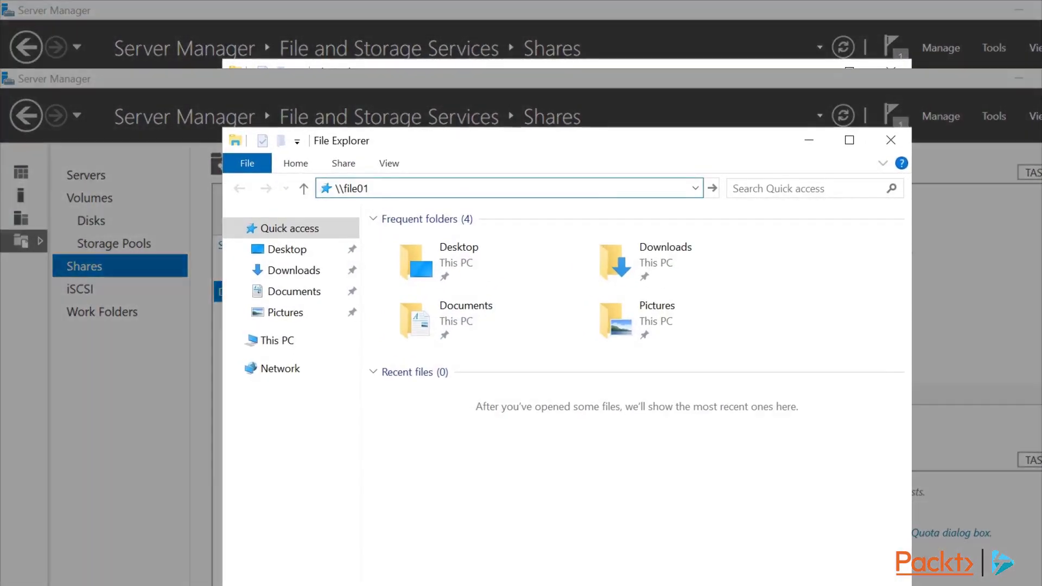
{"action": "key", "text": "Return"}
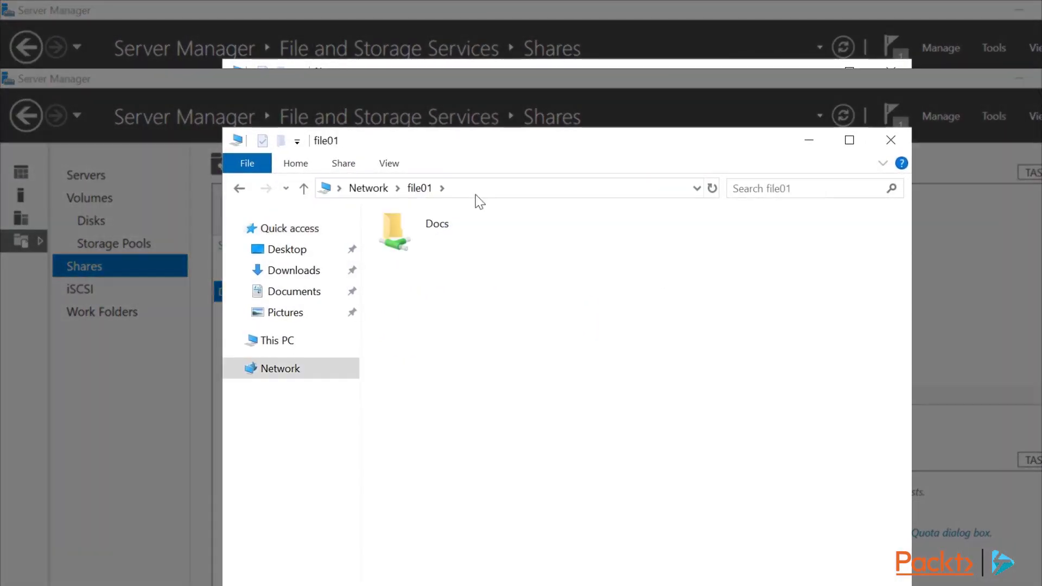
{"action": "double_click", "coordinate": [426, 230]}
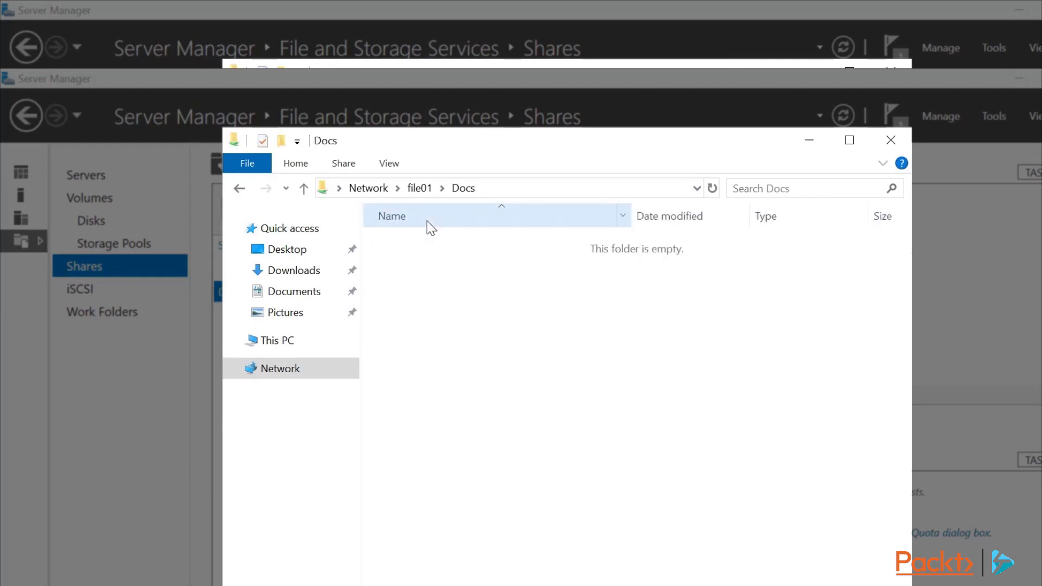
Try creating a new folder in Docs, then dismiss the access-denied warning.
{"action": "right_click", "coordinate": [463, 276]}
{"action": "mouse_move", "coordinate": [597, 442]}
{"action": "left_click", "coordinate": [675, 442]}
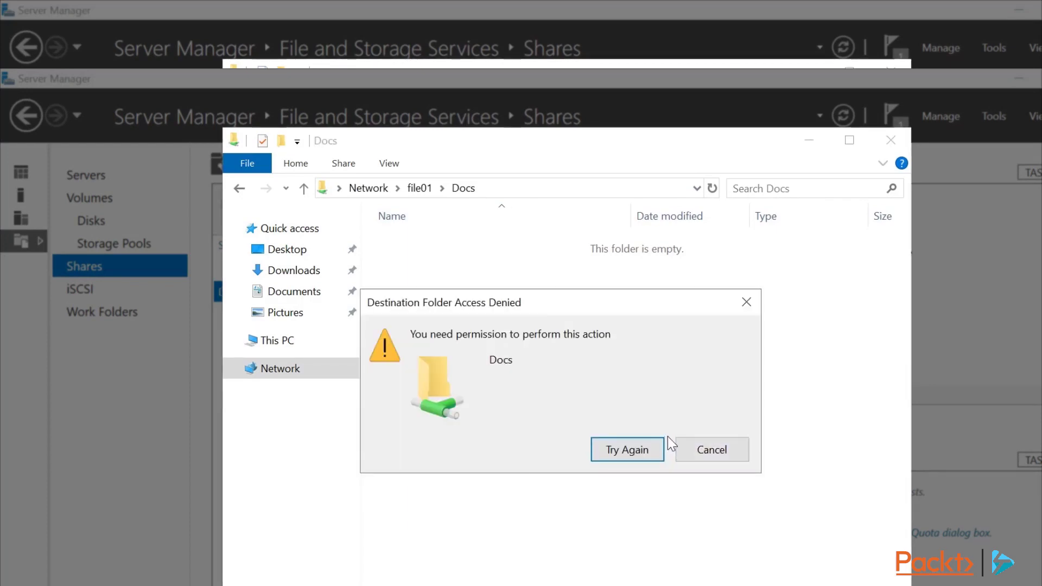
{"action": "left_click", "coordinate": [686, 446]}
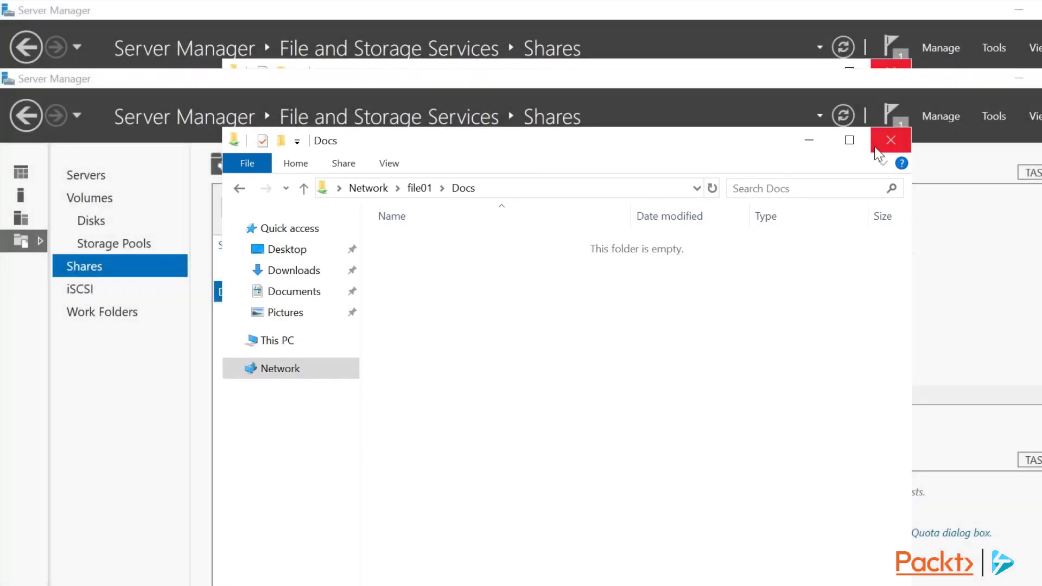
In Docs Properties, grant Everyone Full Control on the Share permissions tab and save.
{"action": "left_click", "coordinate": [890, 140]}
{"action": "right_click", "coordinate": [431, 292]}
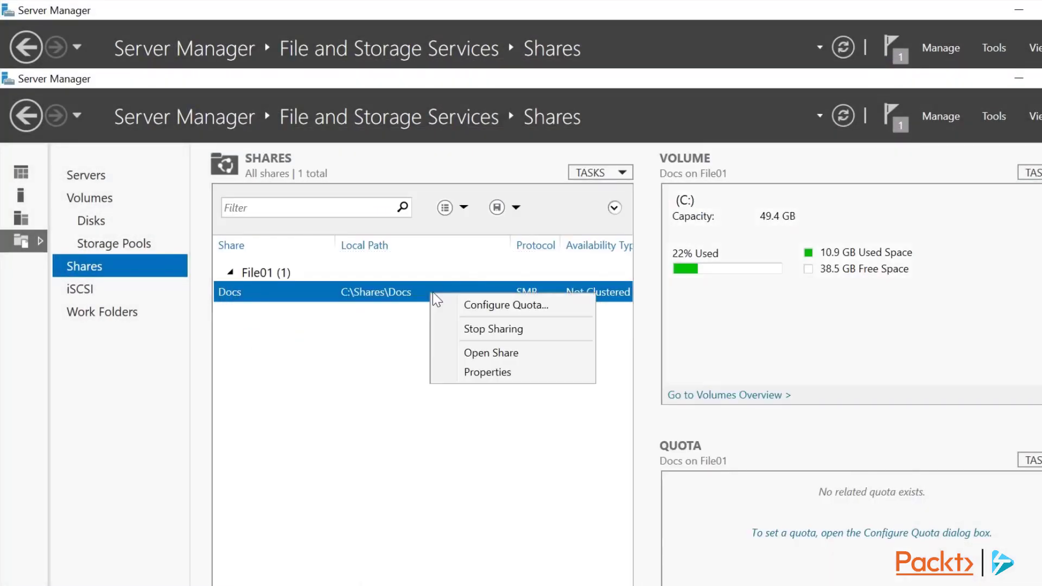
{"action": "left_click", "coordinate": [478, 375]}
{"action": "left_click", "coordinate": [251, 328]}
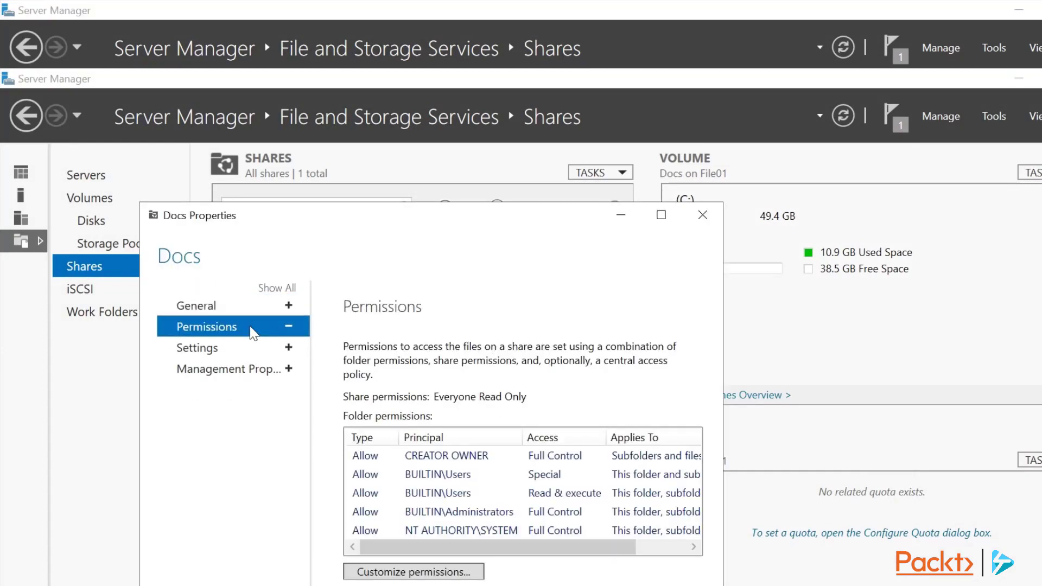
{"action": "left_click", "coordinate": [437, 573]}
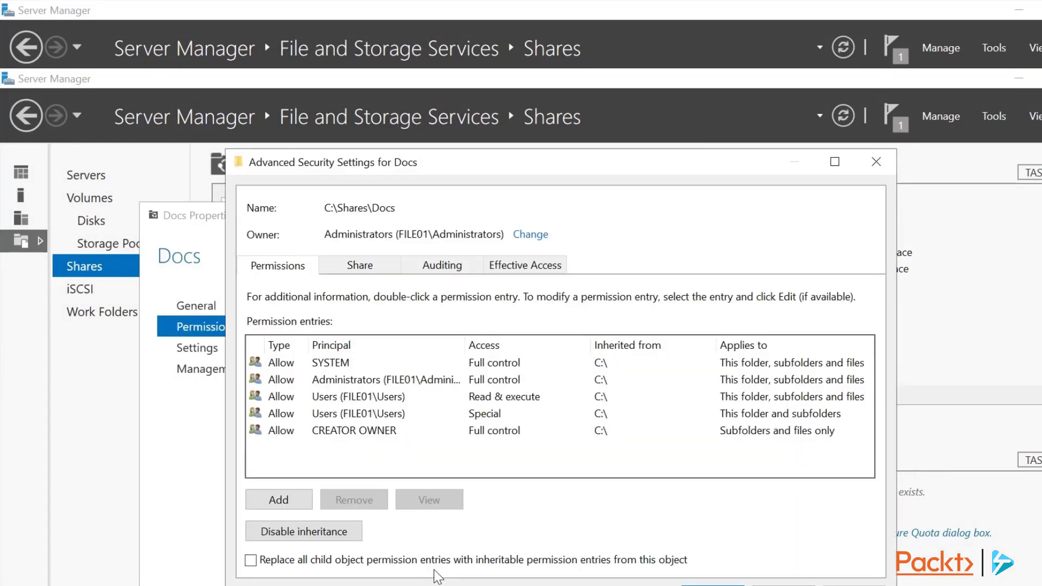
{"action": "left_click", "coordinate": [382, 269]}
{"action": "double_click", "coordinate": [375, 391]}
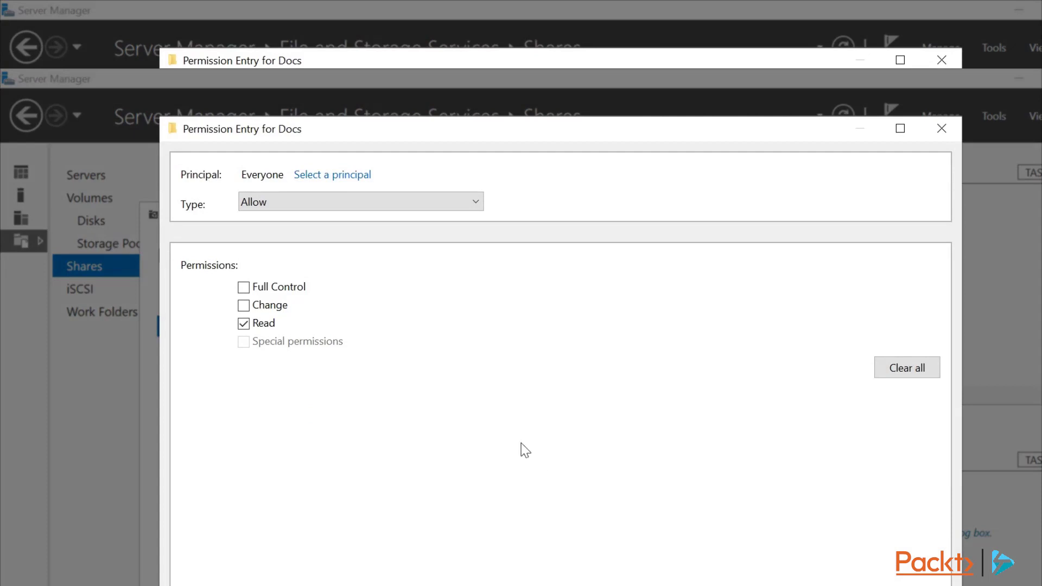
{"action": "left_click", "coordinate": [243, 287]}
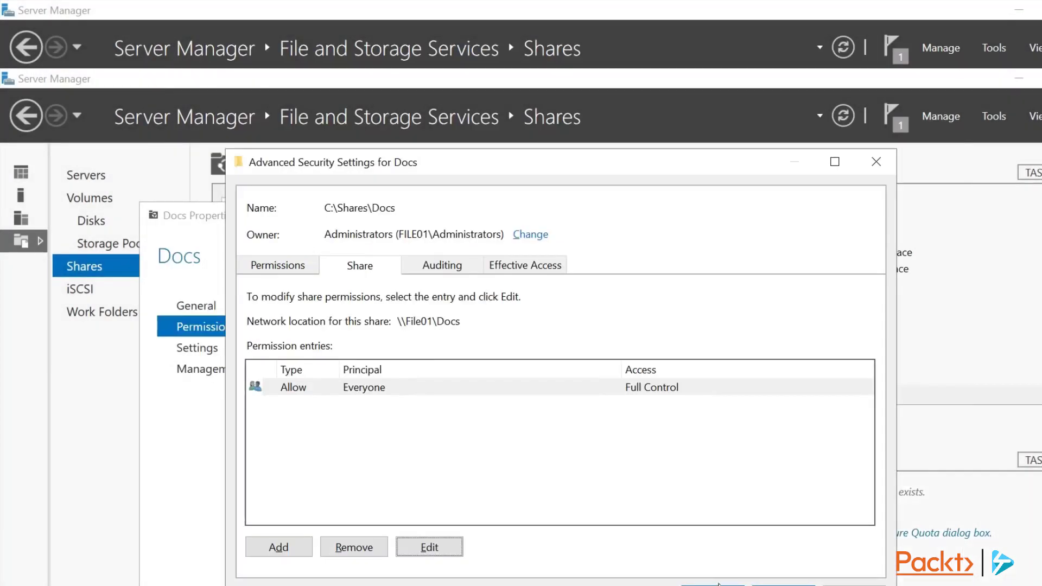
{"action": "left_click", "coordinate": [719, 584]}
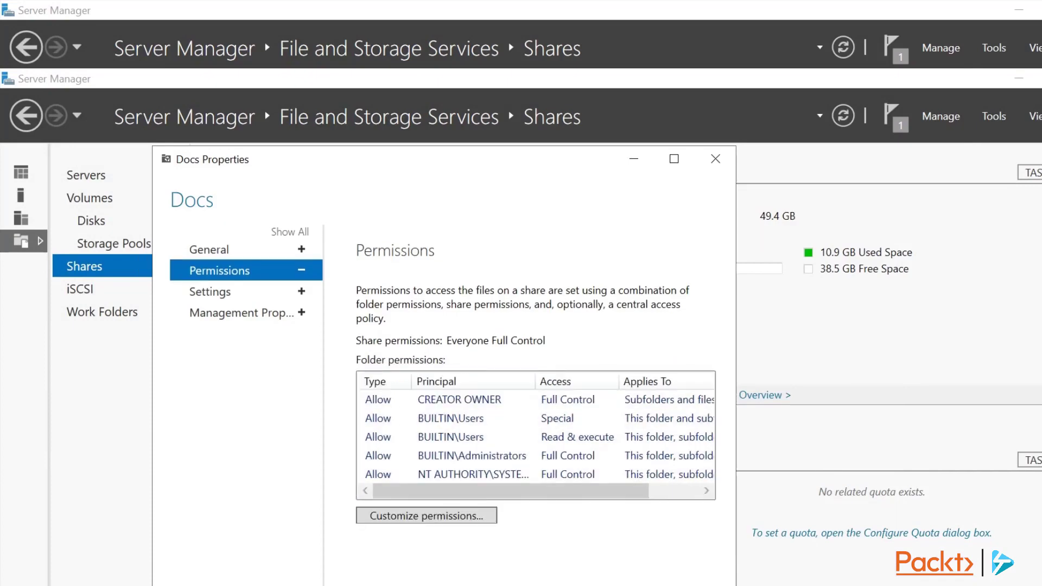
Open the Docs share on file01 in a new File Explorer window.
{"action": "key", "text": "super+e"}
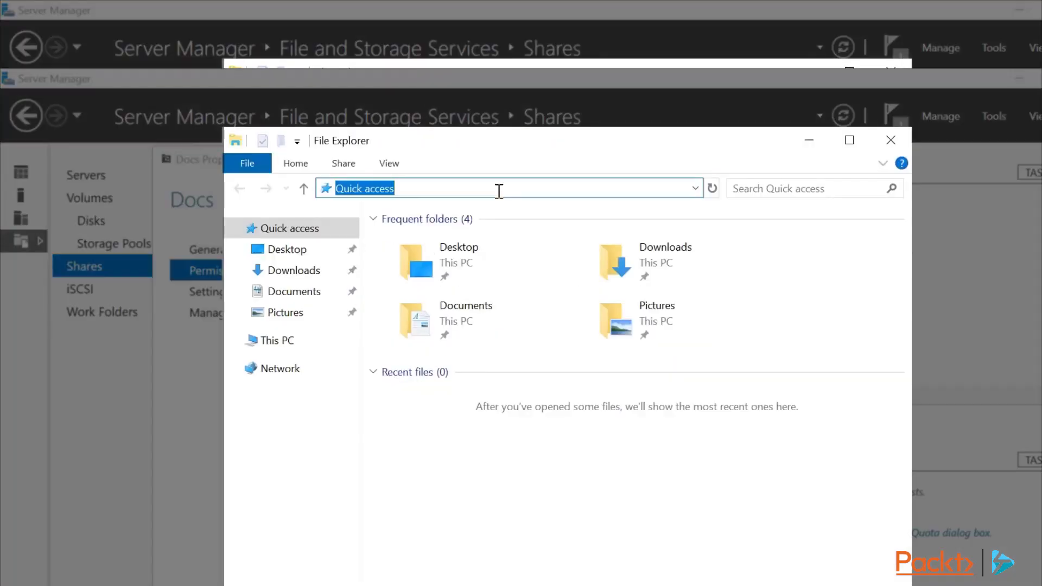
{"action": "type", "text": "\\f"}
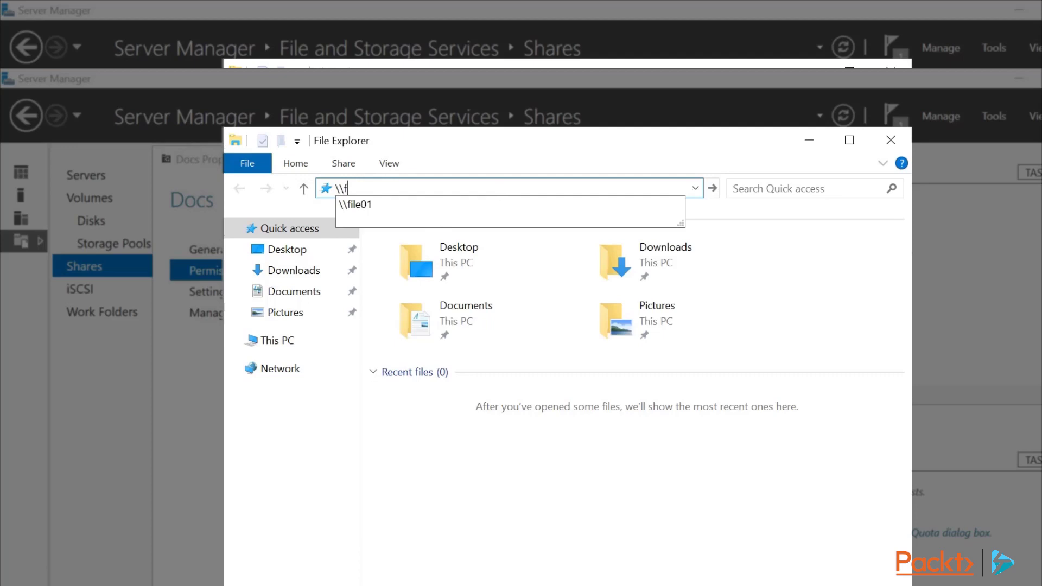
{"action": "left_click", "coordinate": [499, 205]}
{"action": "double_click", "coordinate": [431, 237]}
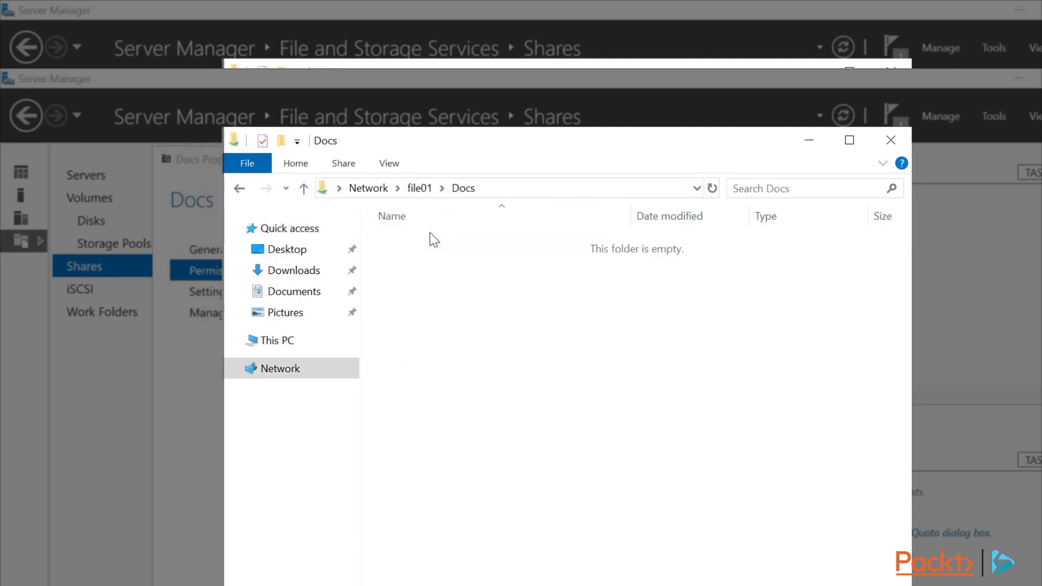
Create a new folder named Mine inside Docs.
{"action": "right_click", "coordinate": [429, 245]}
{"action": "mouse_move", "coordinate": [505, 412]}
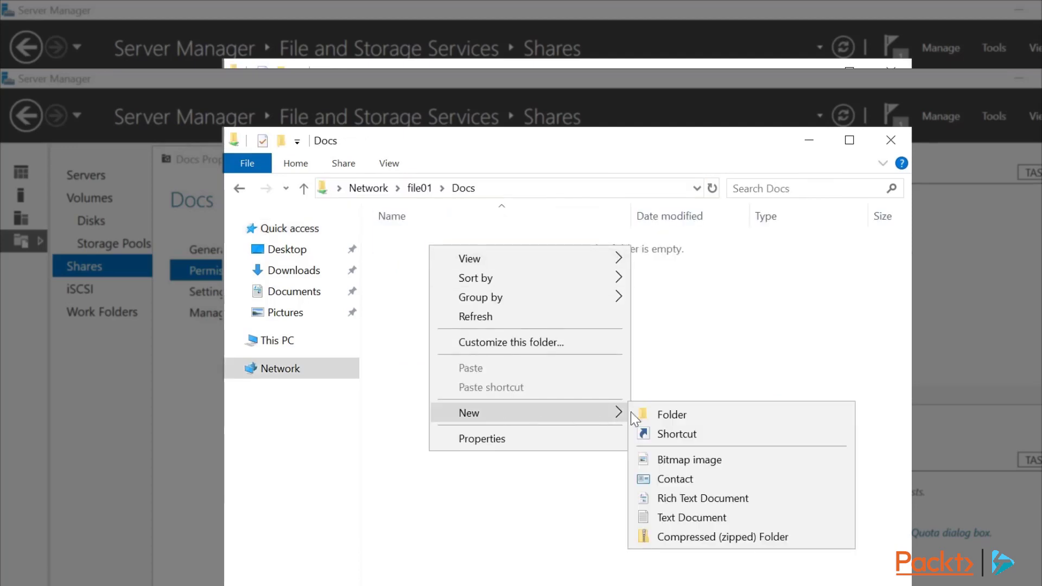
{"action": "left_click", "coordinate": [635, 414]}
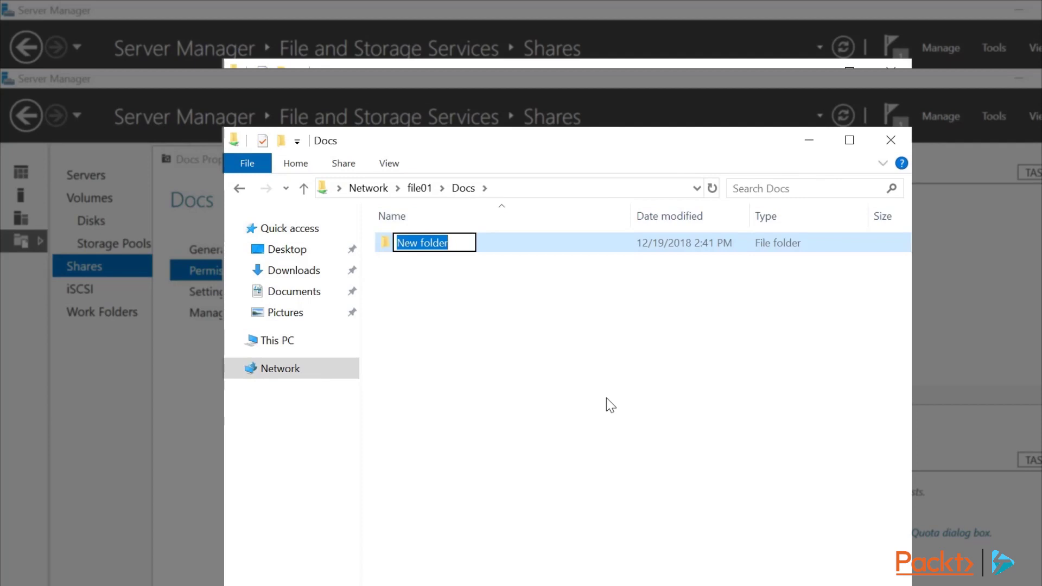
{"action": "type", "text": "Mine"}
{"action": "key", "text": "Return"}
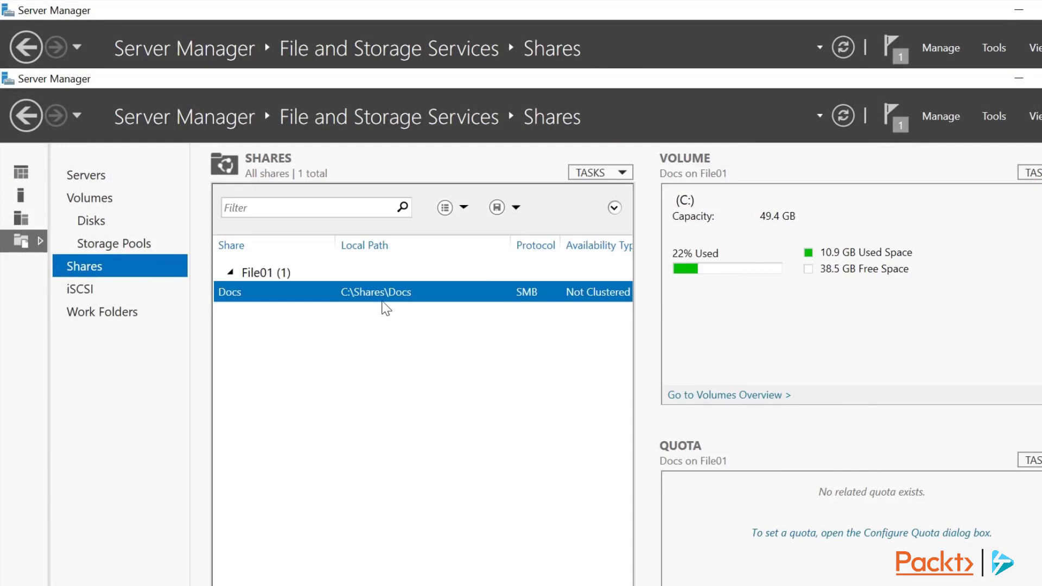
{"action": "right_click", "coordinate": [385, 300]}
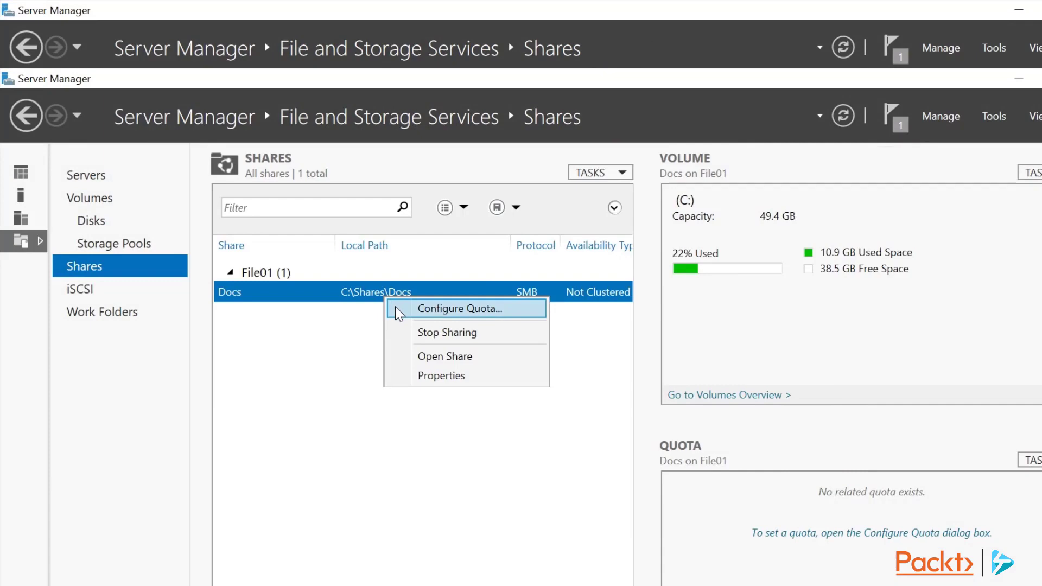
Review the Docs share's quota templates without applying one, then open the Tools menu.
{"action": "left_click", "coordinate": [399, 310]}
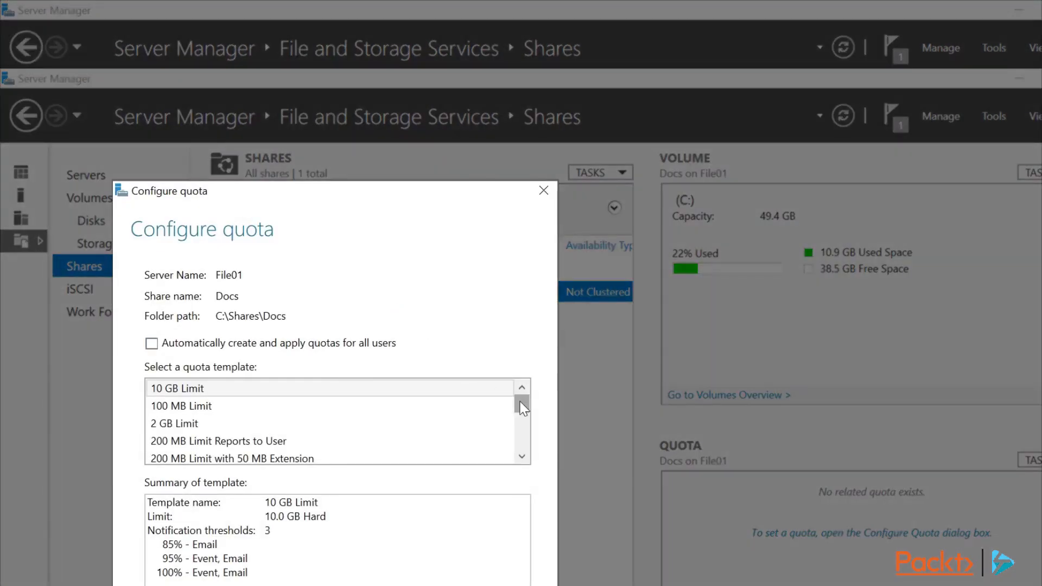
{"action": "left_click_drag", "start_coordinate": [521, 406], "coordinate": [521, 448]}
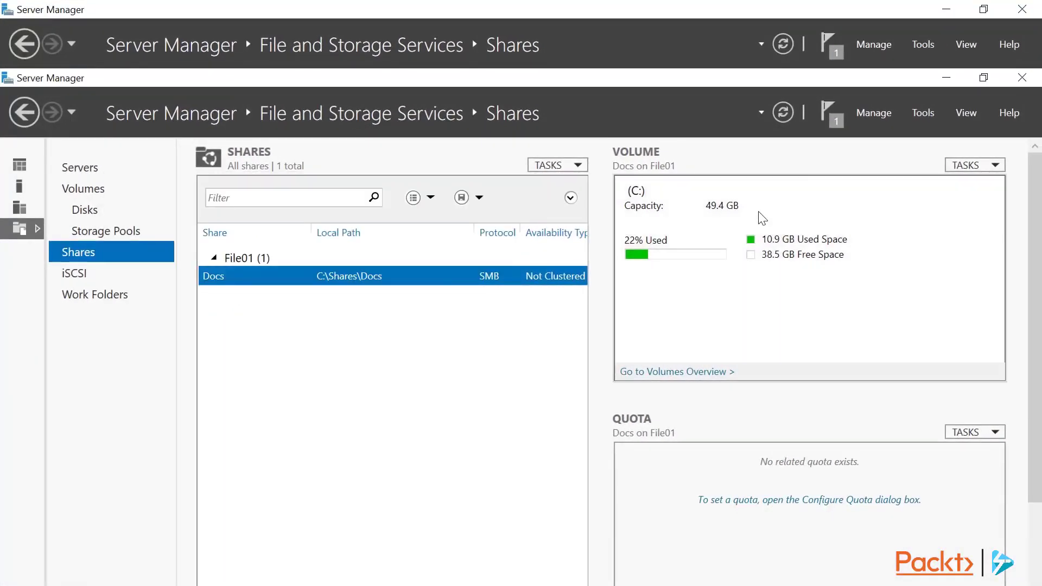
{"action": "left_click", "coordinate": [920, 114]}
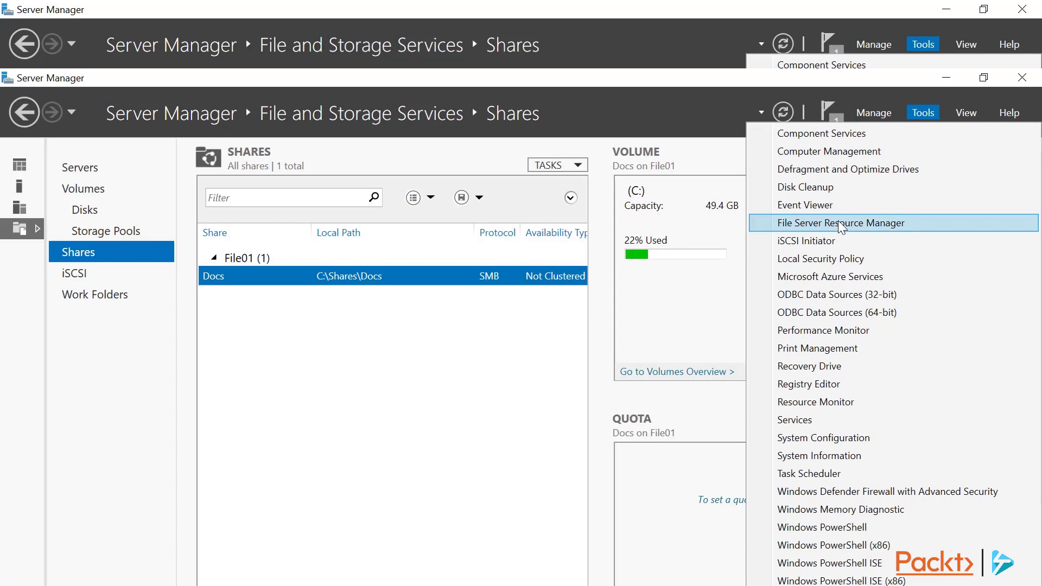
Launch File Server Resource Manager, show Quota Management's Quota Templates, and start a new template.
{"action": "left_click", "coordinate": [841, 223]}
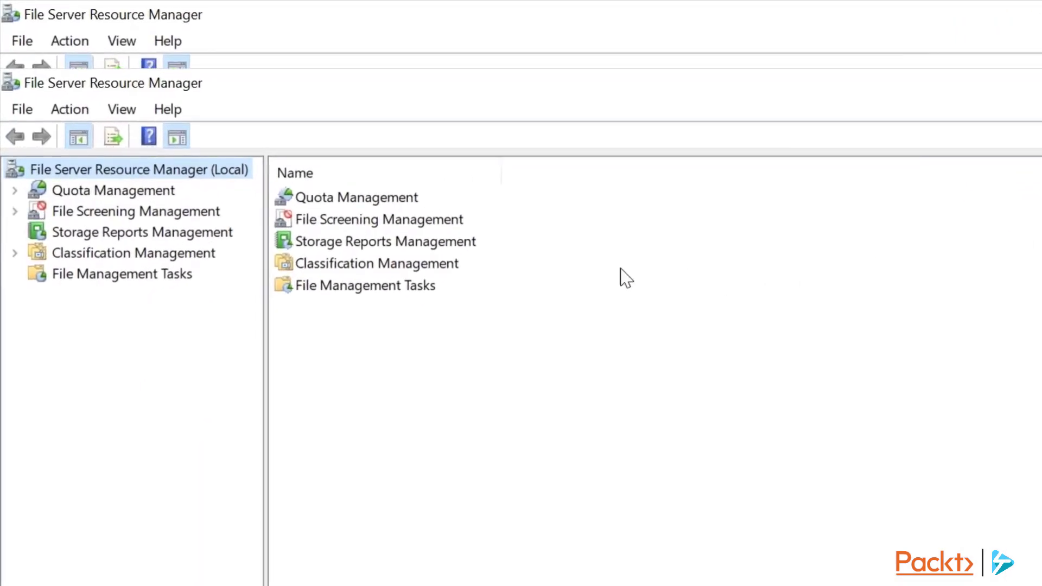
{"action": "left_click", "coordinate": [15, 191]}
{"action": "left_click", "coordinate": [113, 234]}
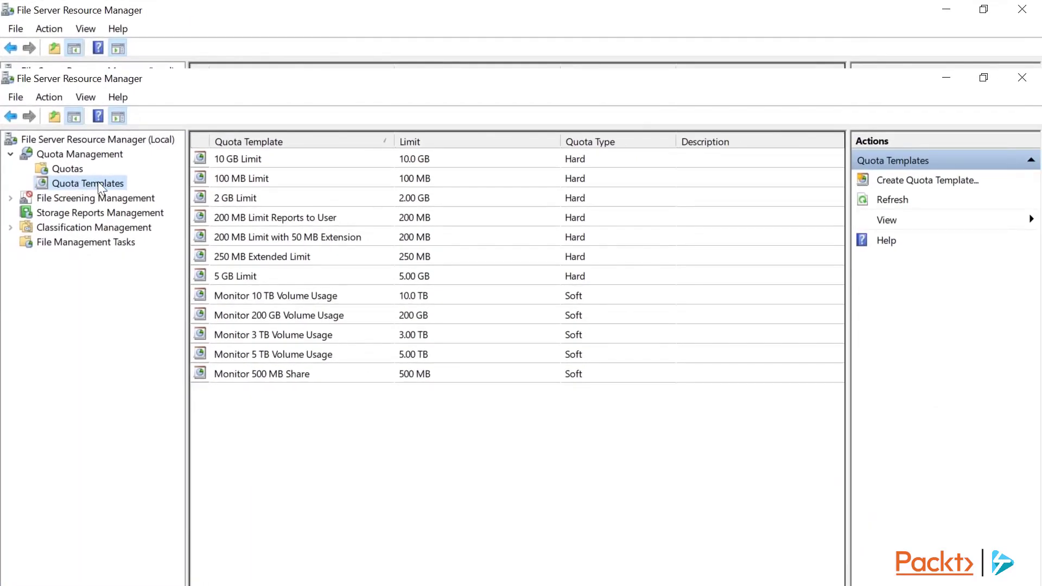
{"action": "left_click", "coordinate": [922, 180]}
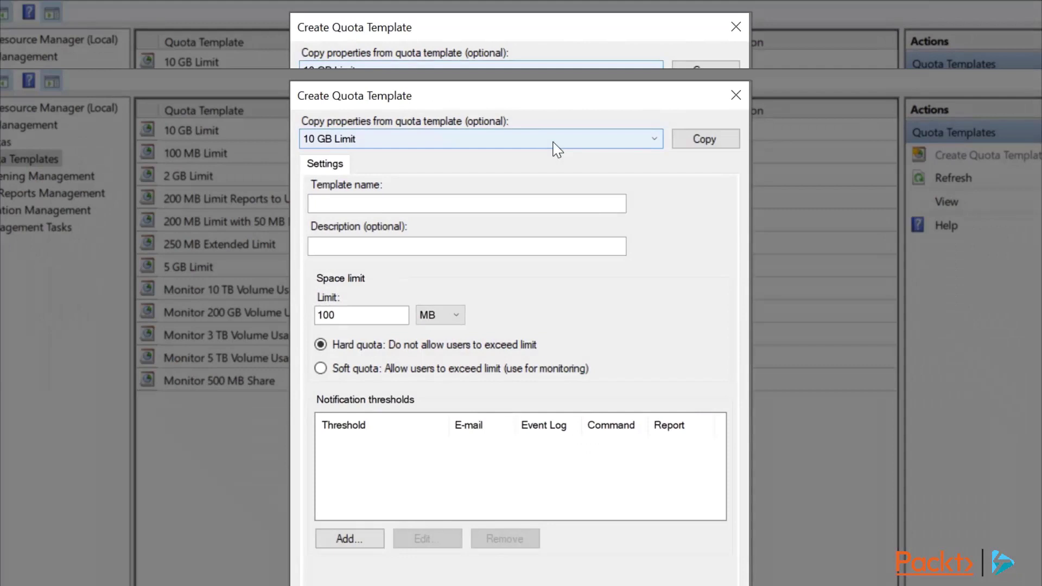
Copy the 10 GB Limit template into a new template named 25GB with a 25 GB limit.
{"action": "left_click", "coordinate": [704, 140]}
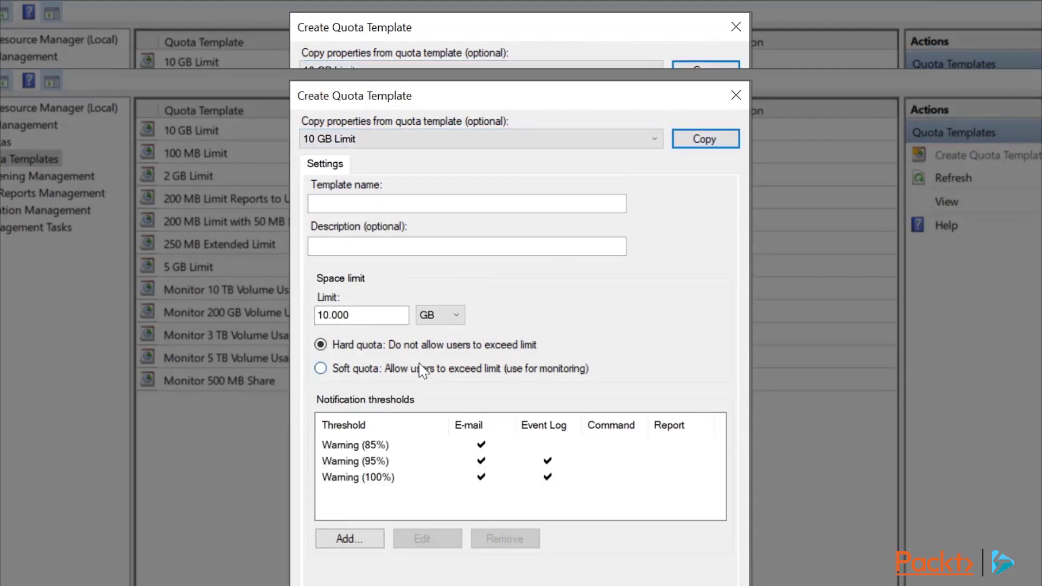
{"action": "double_click", "coordinate": [382, 316]}
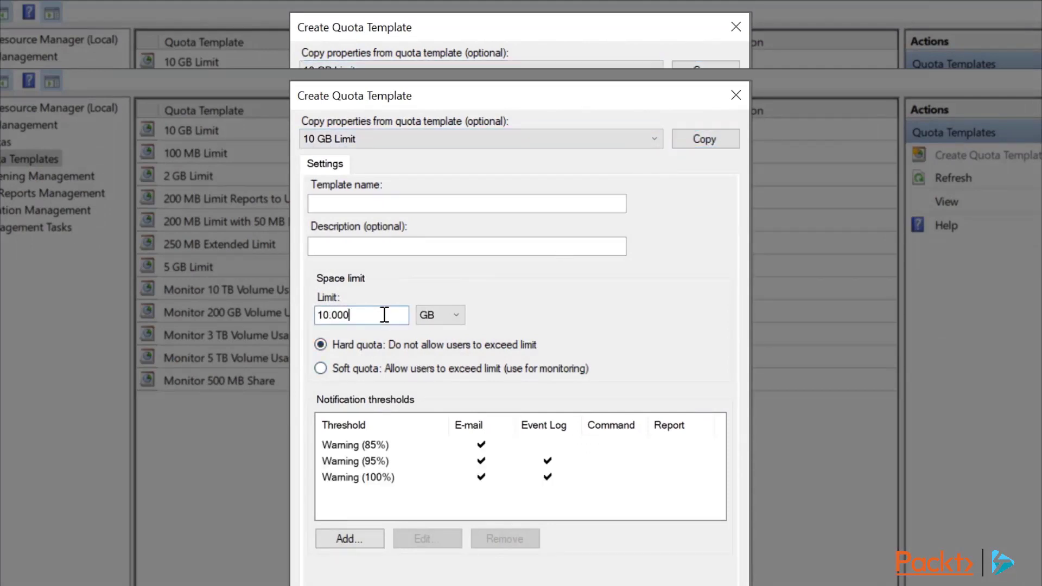
{"action": "type", "text": "25"}
{"action": "left_click", "coordinate": [404, 200]}
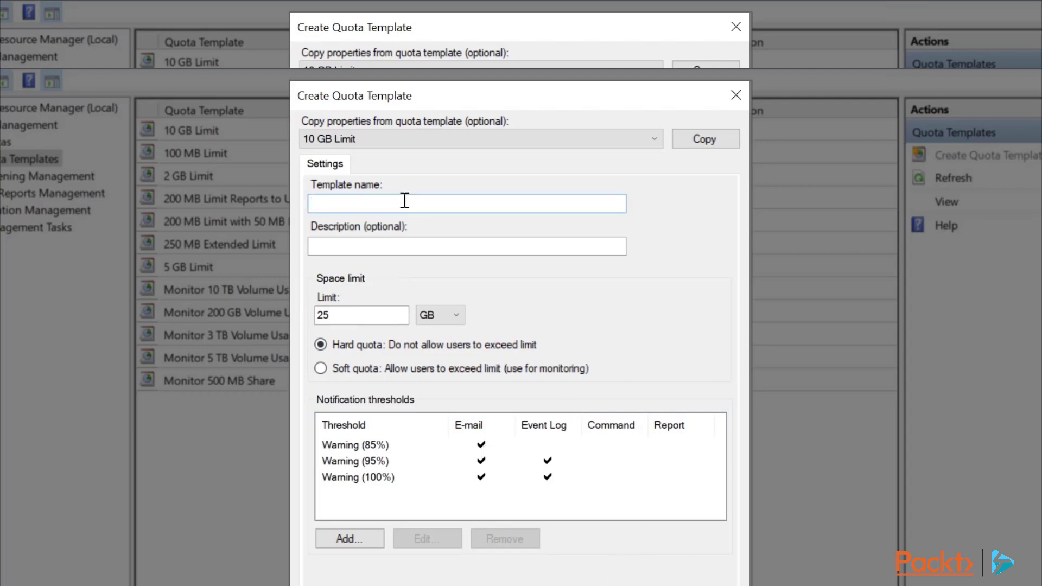
{"action": "type", "text": "25GB"}
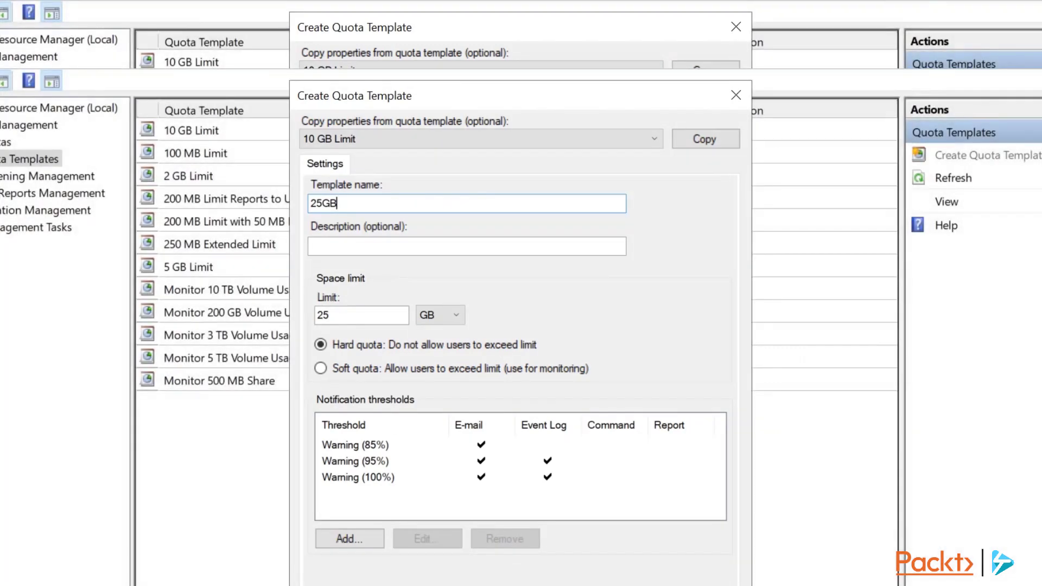
{"action": "left_click", "coordinate": [616, 585]}
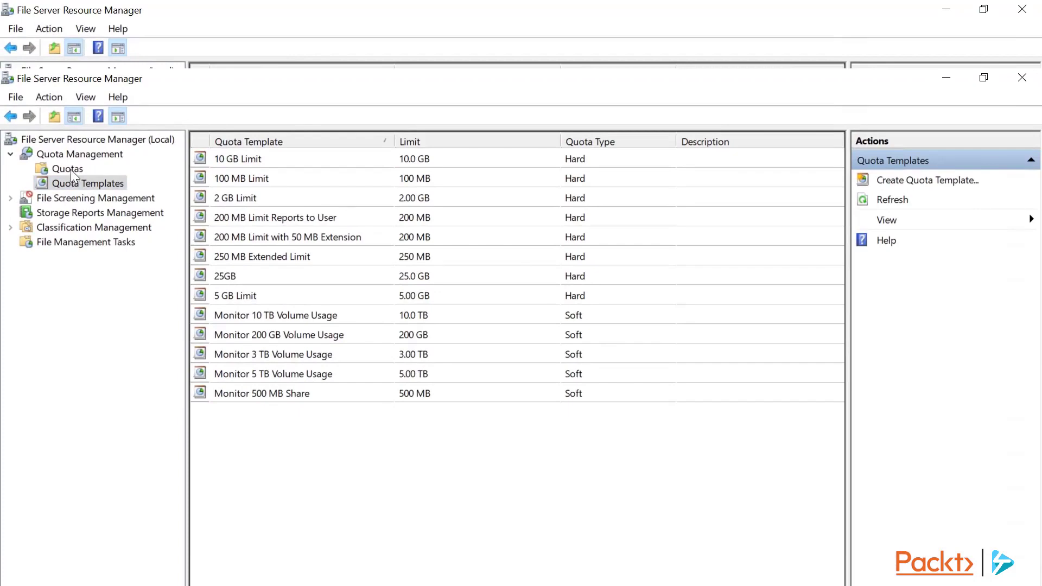
Create a quota on C:\Shares using the 25GB template.
{"action": "left_click", "coordinate": [69, 168]}
{"action": "right_click", "coordinate": [269, 189]}
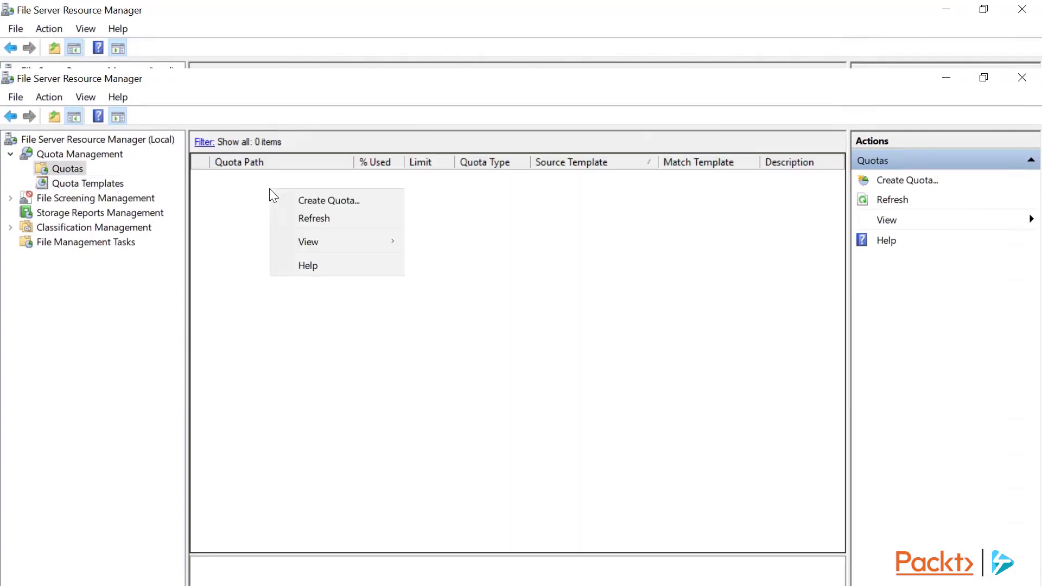
{"action": "left_click", "coordinate": [298, 197]}
{"action": "left_click", "coordinate": [639, 213]}
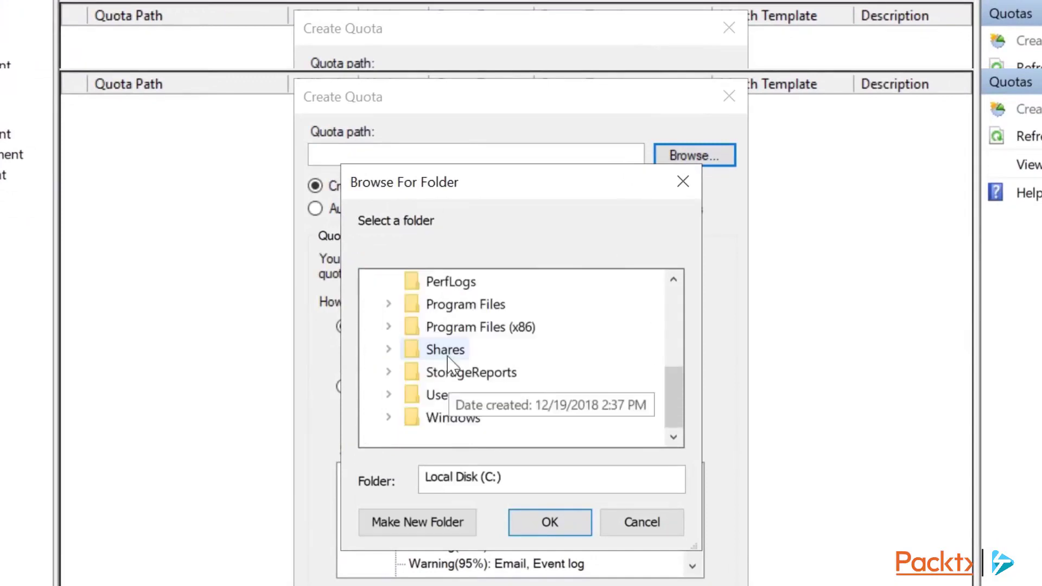
{"action": "left_click", "coordinate": [455, 380]}
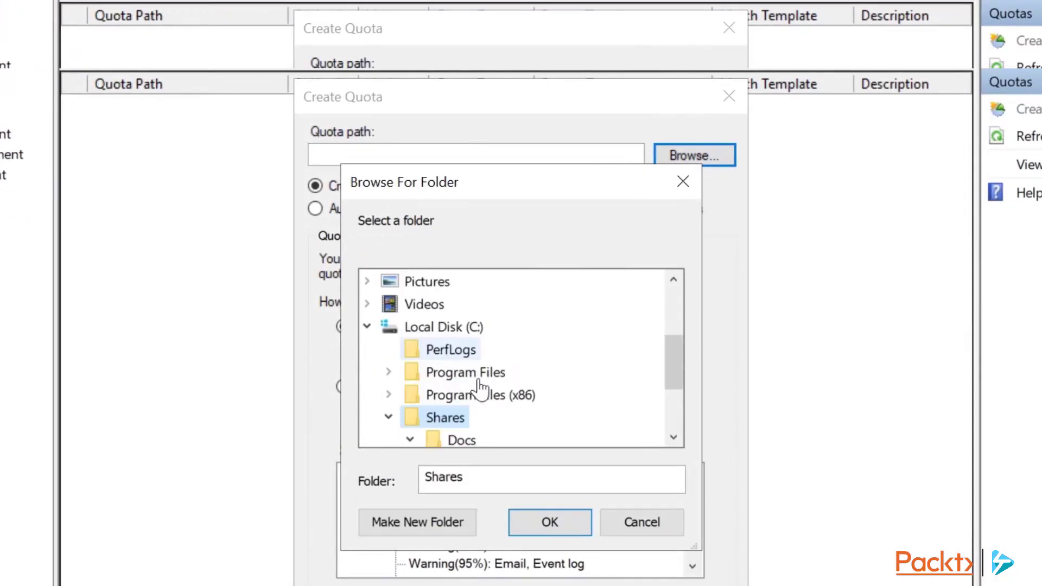
{"action": "left_click", "coordinate": [544, 524]}
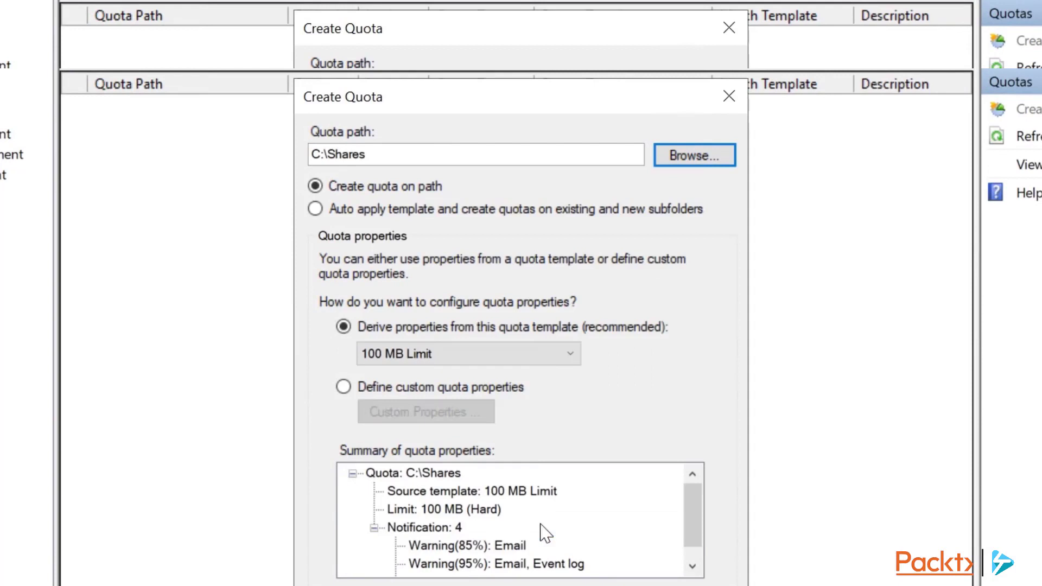
{"action": "left_click", "coordinate": [510, 361]}
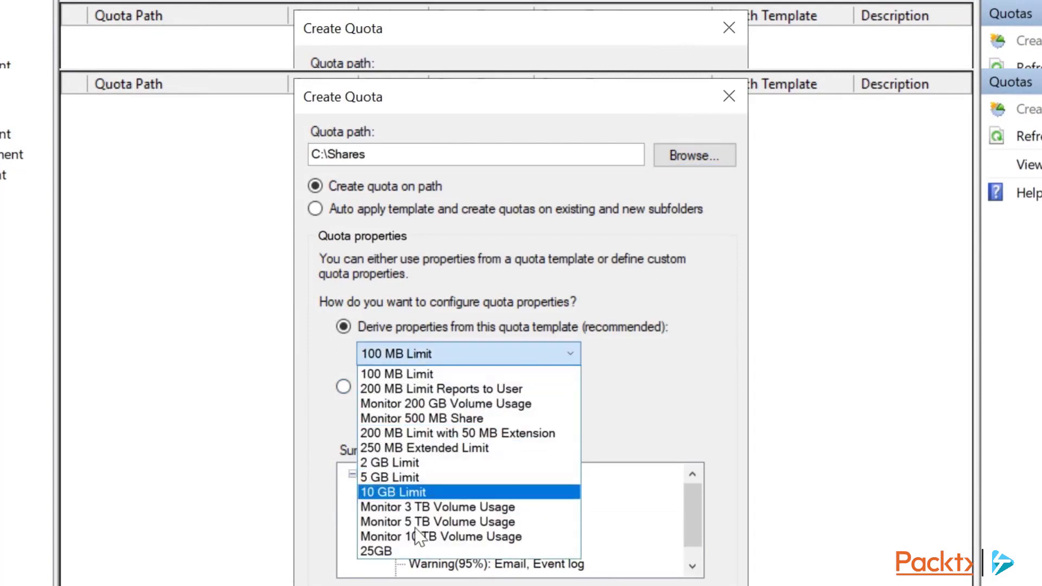
{"action": "left_click", "coordinate": [400, 551]}
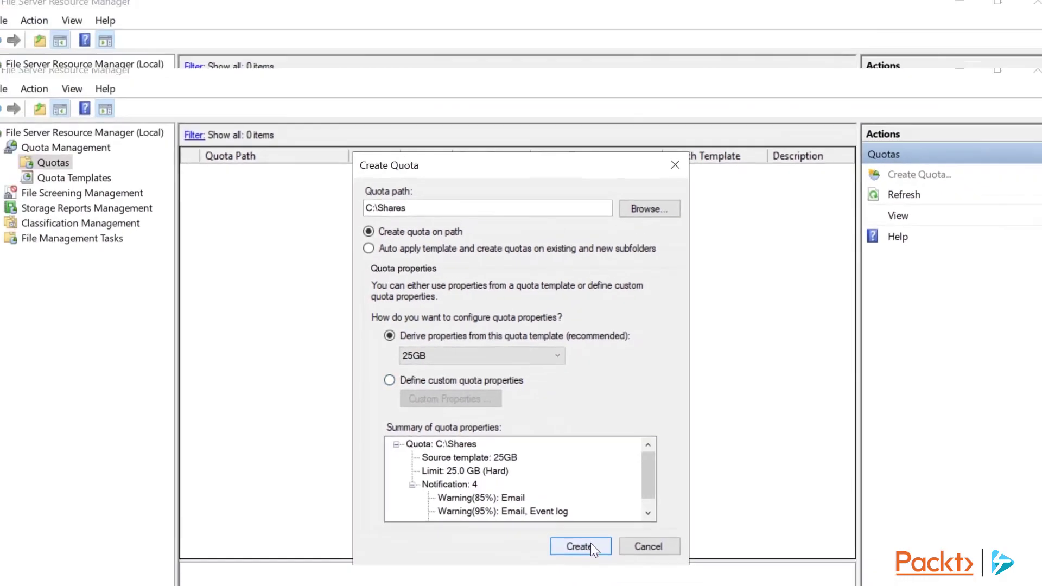
{"action": "left_click", "coordinate": [595, 545]}
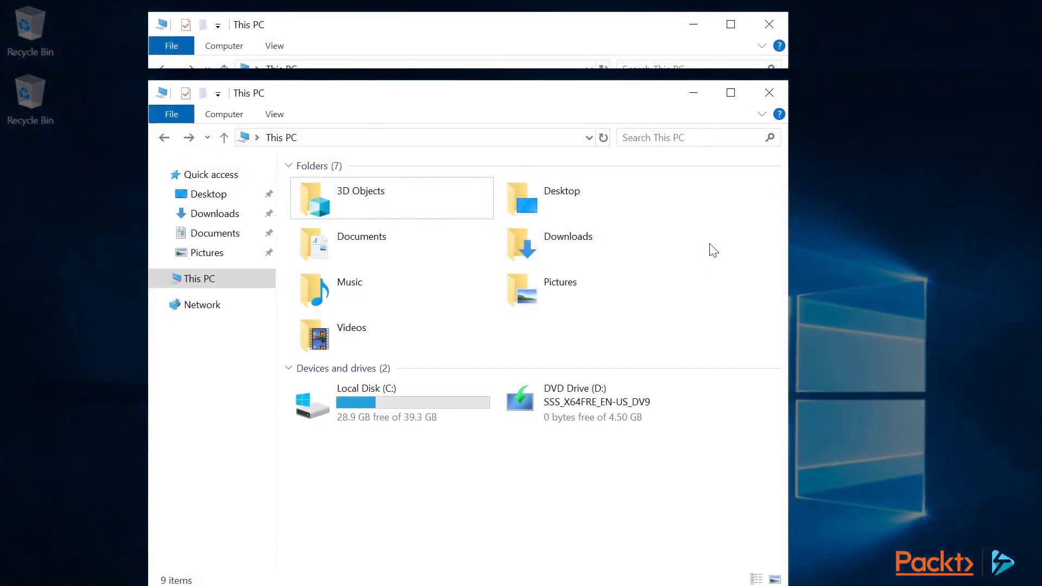
Map \\file01\docs as a network drive set to connect with different credentials.
{"action": "left_click", "coordinate": [239, 118]}
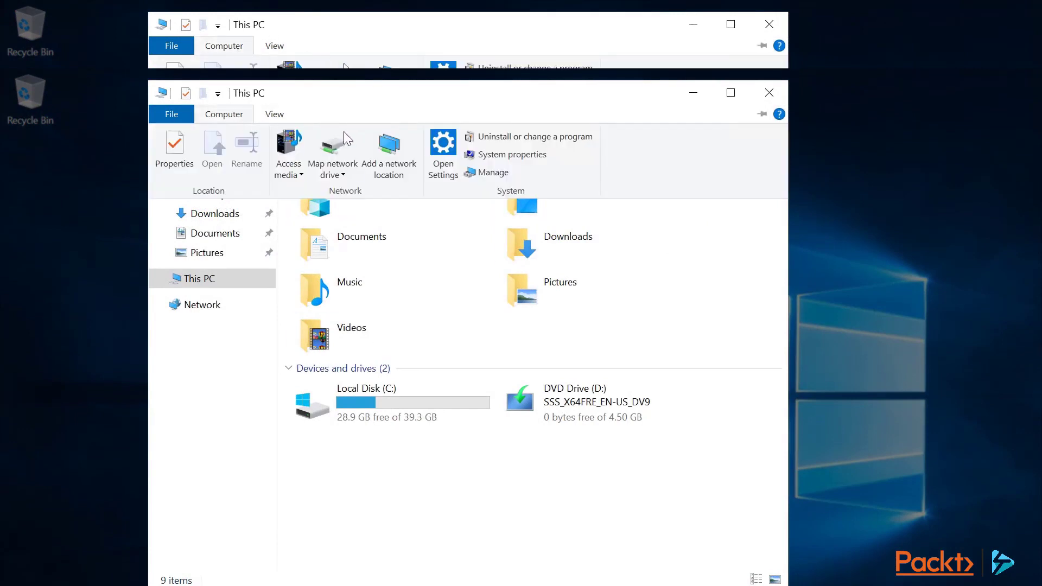
{"action": "left_click", "coordinate": [337, 149]}
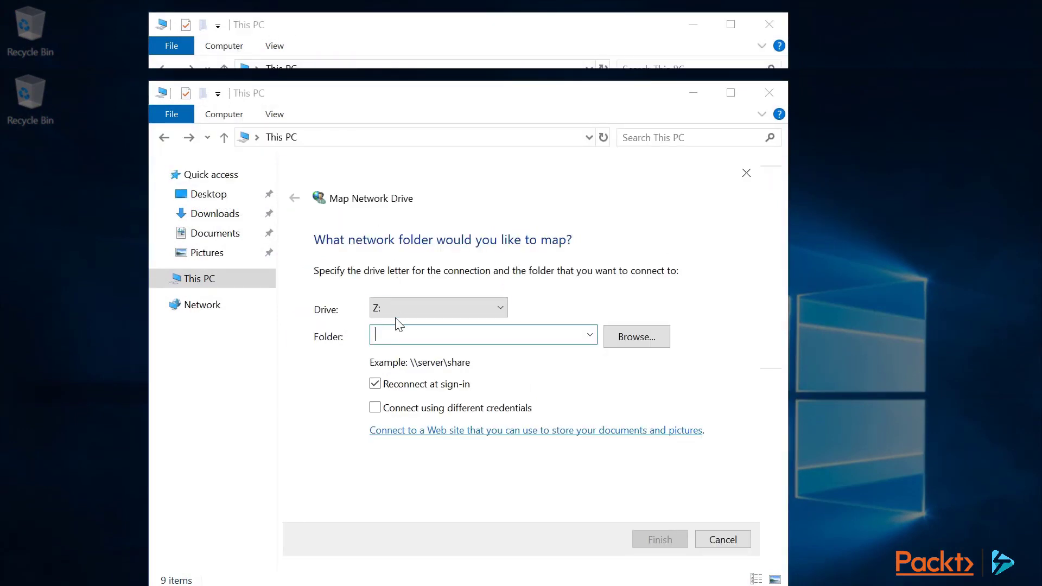
{"action": "type", "text": "\\file01\\docs"}
{"action": "left_click", "coordinate": [379, 409]}
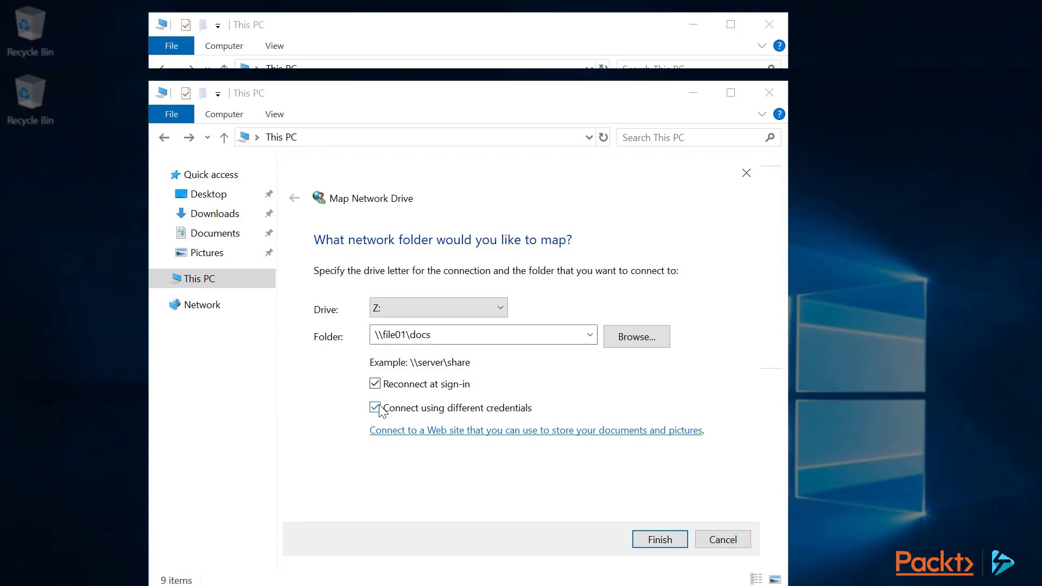
{"action": "left_click", "coordinate": [637, 538]}
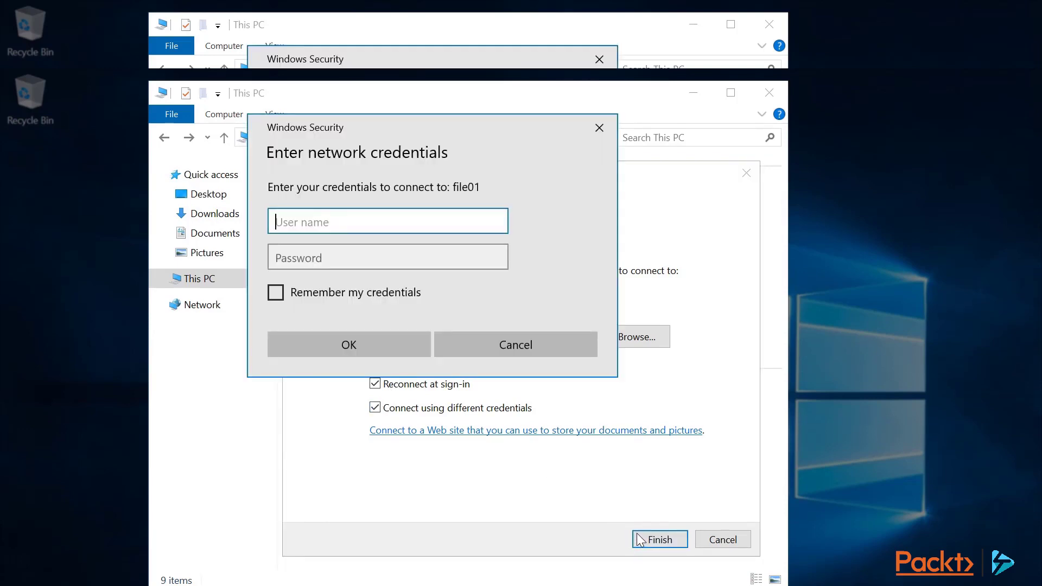
Sign in with the alternate user's account name and password, then close the drive's window.
{"action": "key", "text": "Tab"}
{"action": "type", "text": "Pa$$w0rd"}
{"action": "key", "text": "Return"}
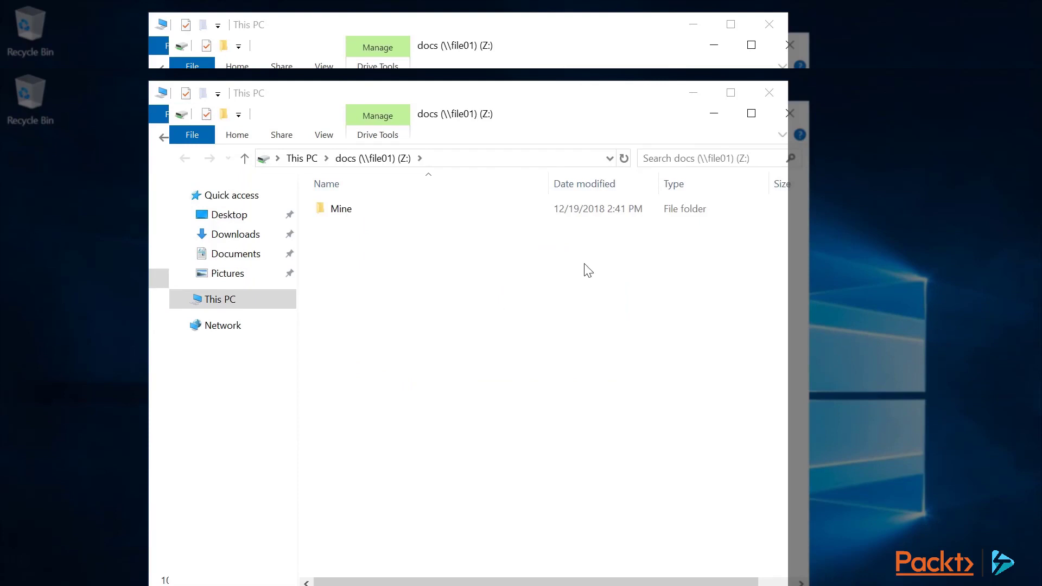
{"action": "left_click", "coordinate": [789, 114]}
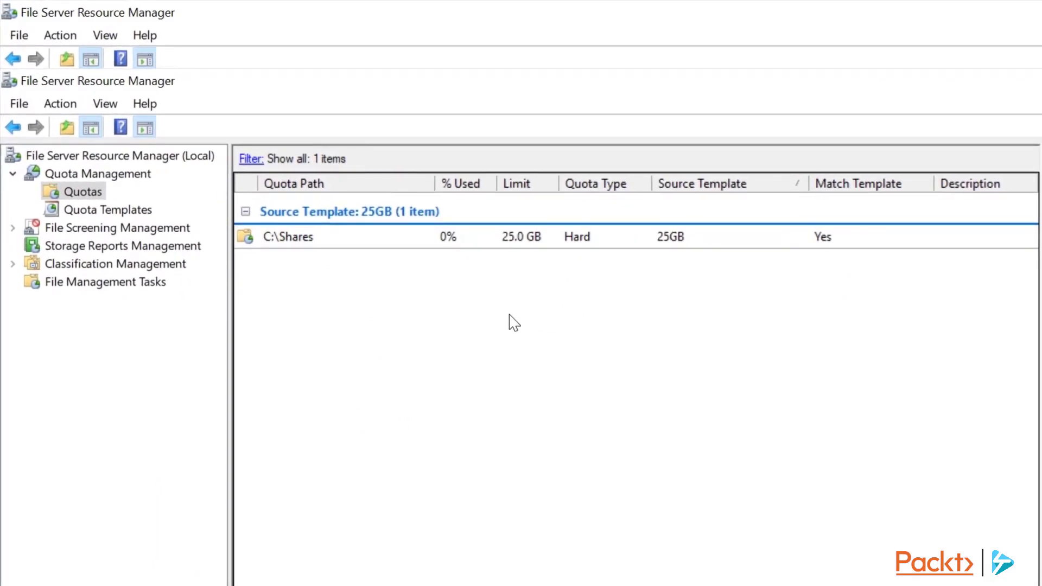
Open the Block E-mail Files template's properties from File Screen Templates.
{"action": "left_click", "coordinate": [13, 228]}
{"action": "left_click", "coordinate": [94, 246]}
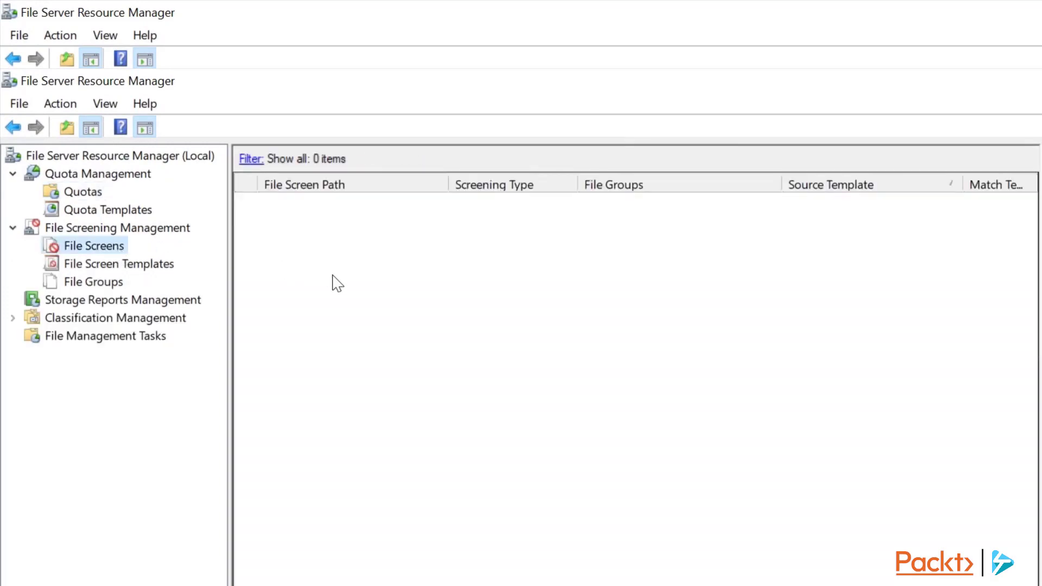
{"action": "left_click", "coordinate": [164, 265]}
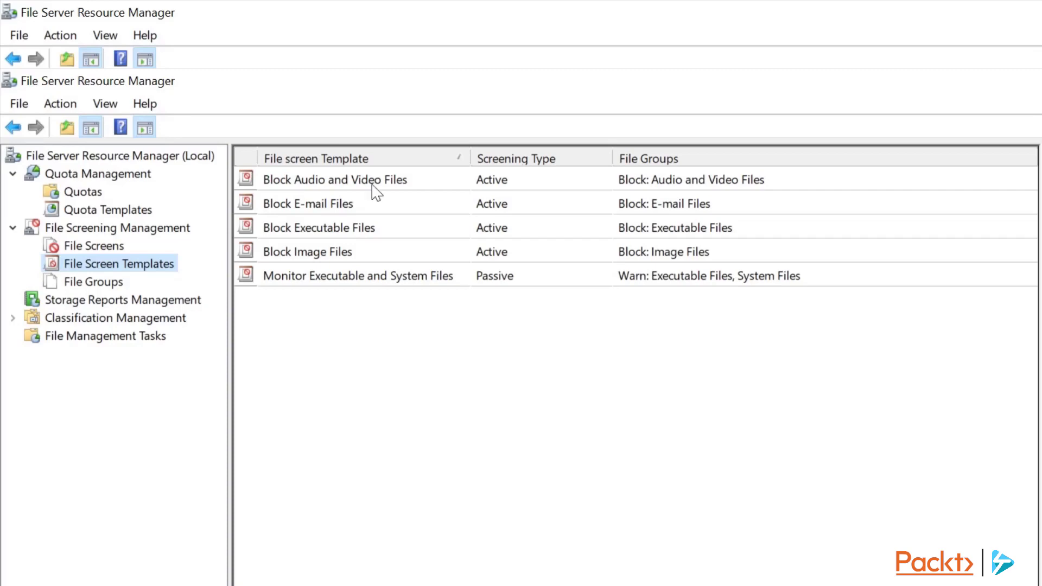
{"action": "left_click", "coordinate": [355, 205]}
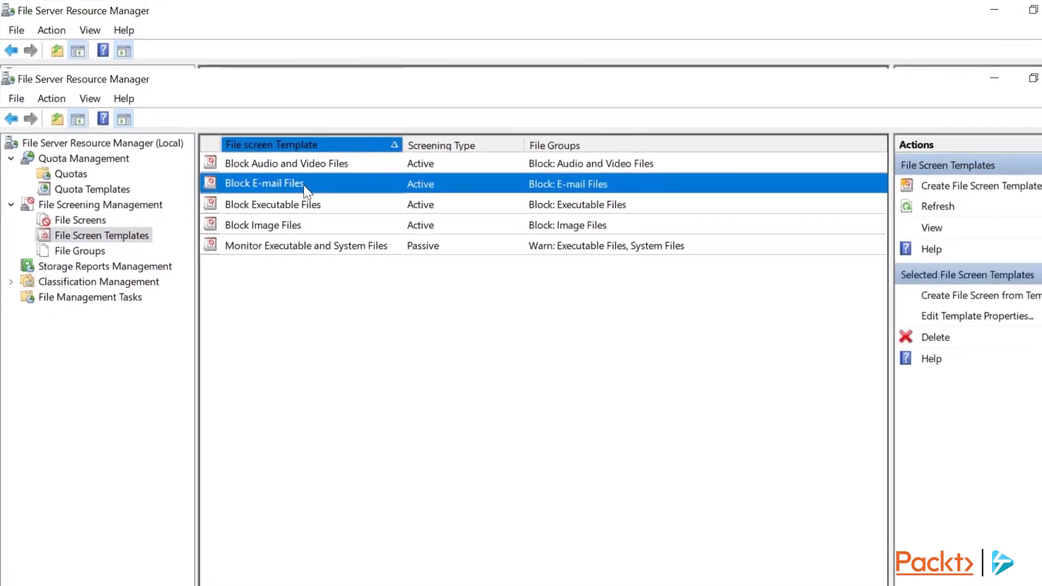
{"action": "double_click", "coordinate": [305, 185]}
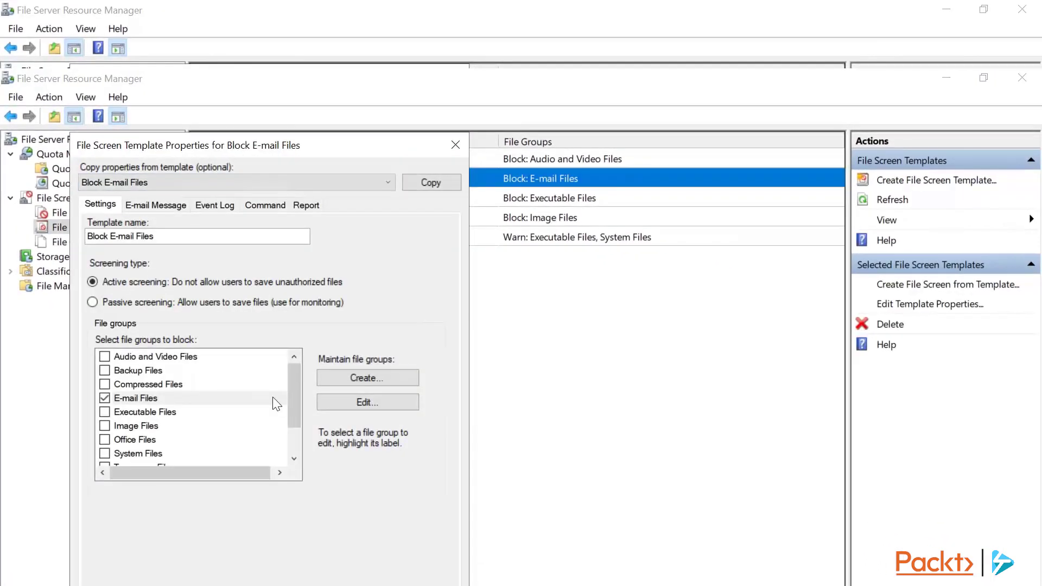
Inspect the E-mail Files file group without changes, then return to the empty File Screens list.
{"action": "left_click", "coordinate": [333, 402]}
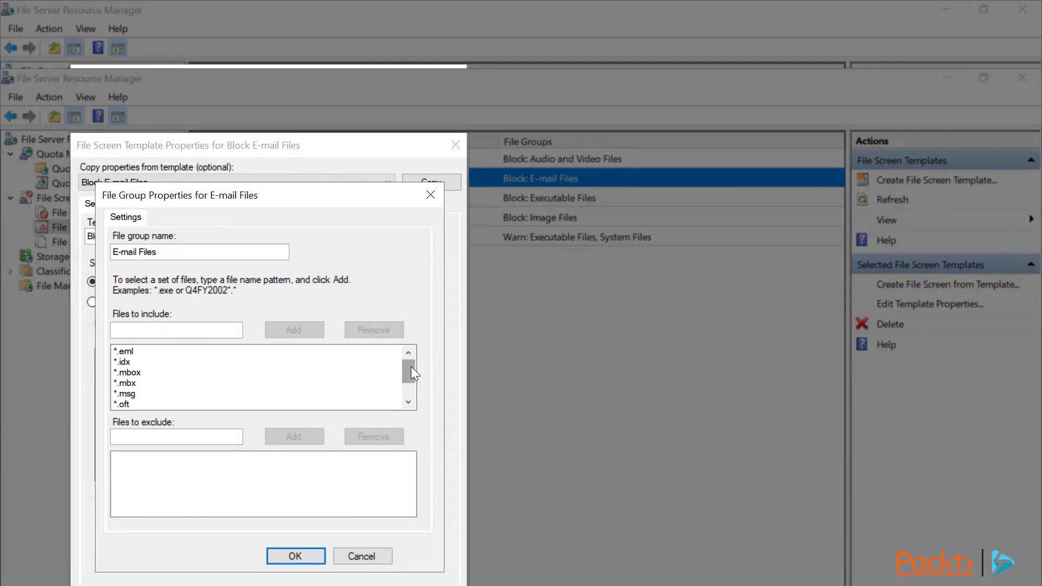
{"action": "left_click_drag", "start_coordinate": [410, 371], "coordinate": [406, 383]}
{"action": "left_click", "coordinate": [358, 555]}
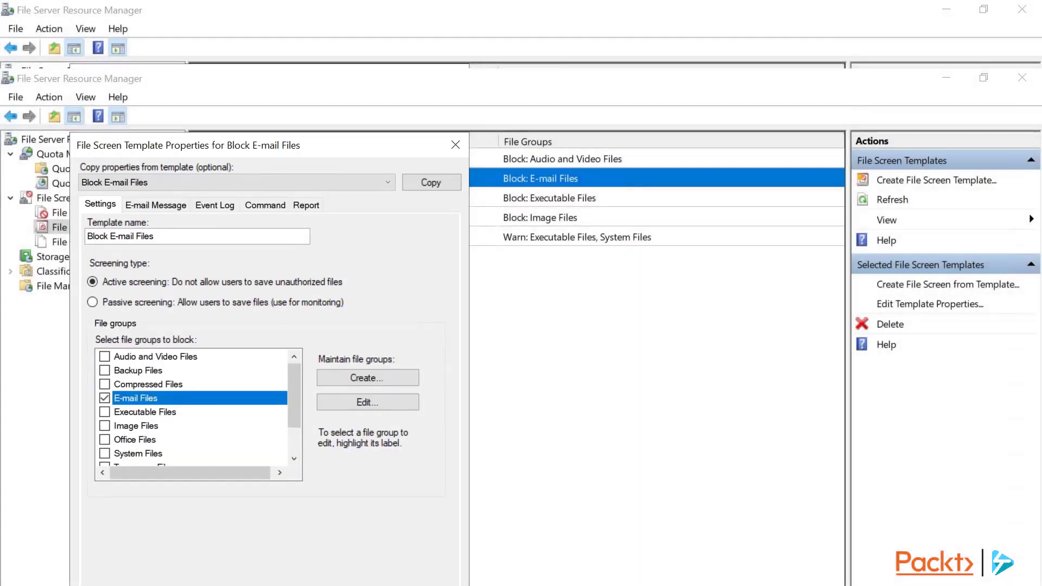
{"action": "left_click", "coordinate": [428, 584]}
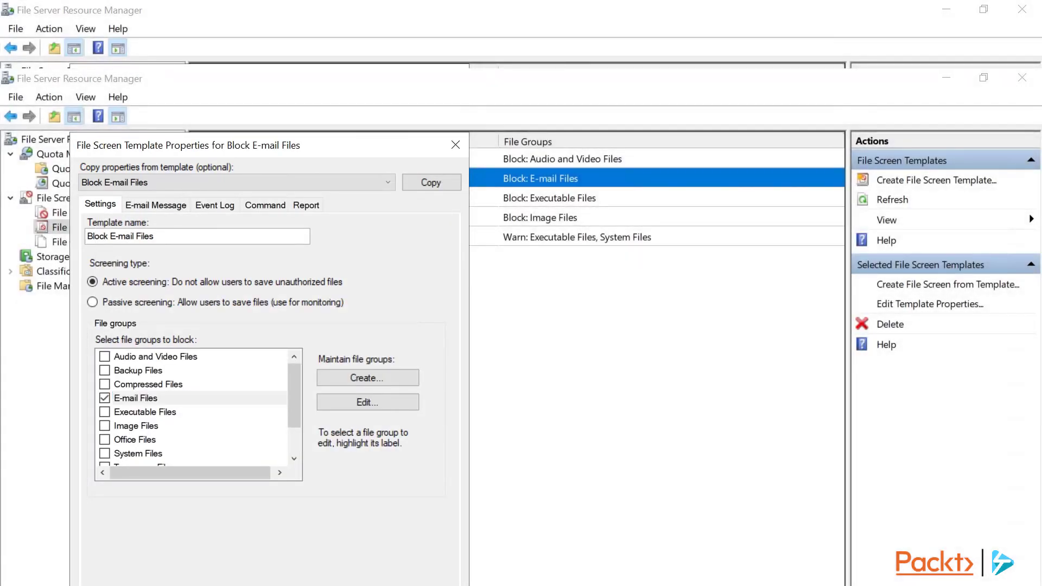
{"action": "left_click", "coordinate": [70, 212]}
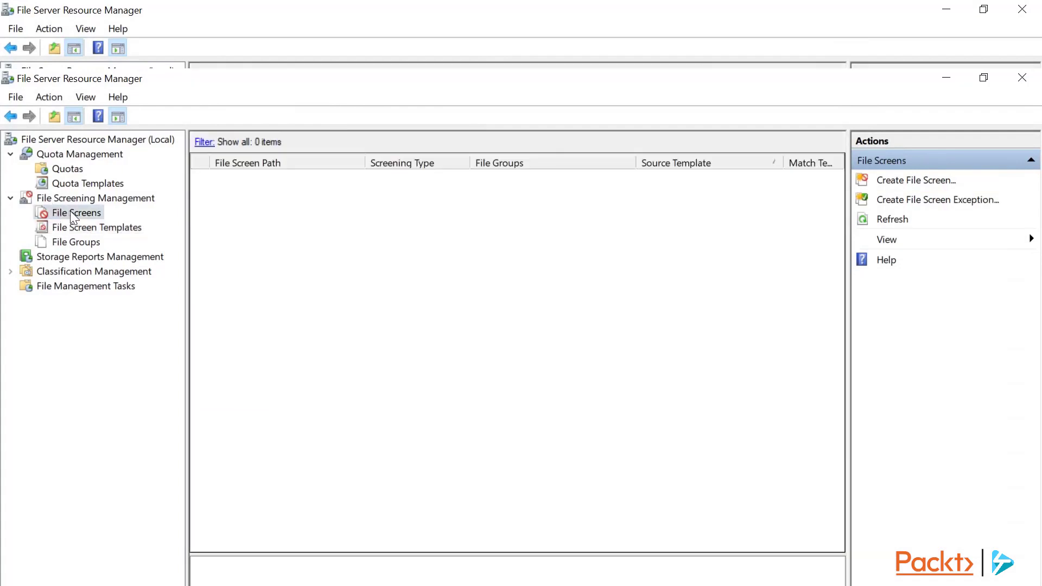
Create a file screen on C:\Shares using the Block E-mail Files template.
{"action": "right_click", "coordinate": [70, 211]}
{"action": "left_click", "coordinate": [110, 223]}
{"action": "left_click", "coordinate": [623, 231]}
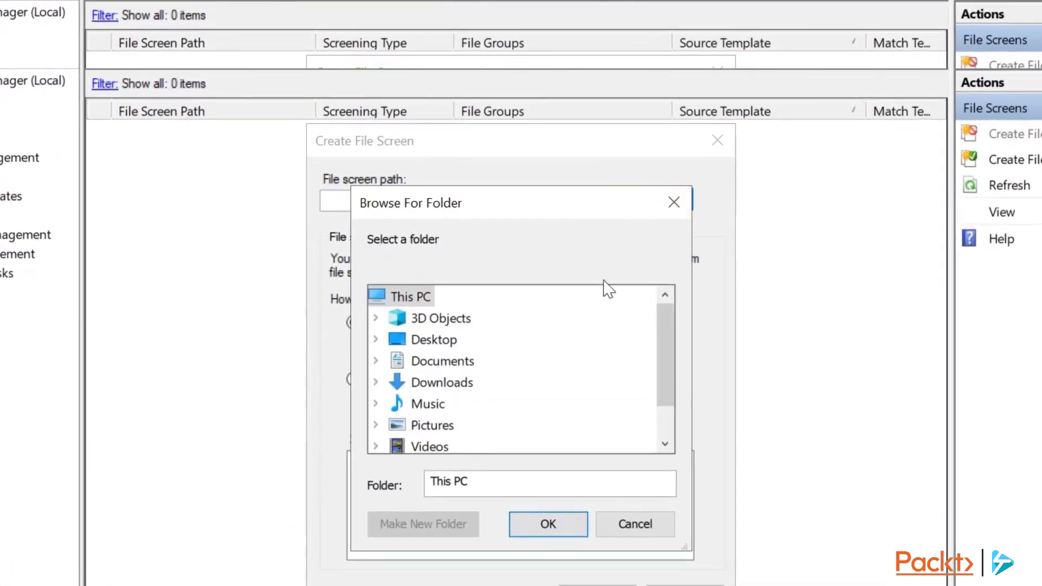
{"action": "left_click_drag", "start_coordinate": [666, 339], "coordinate": [635, 414]}
{"action": "left_click", "coordinate": [425, 426]}
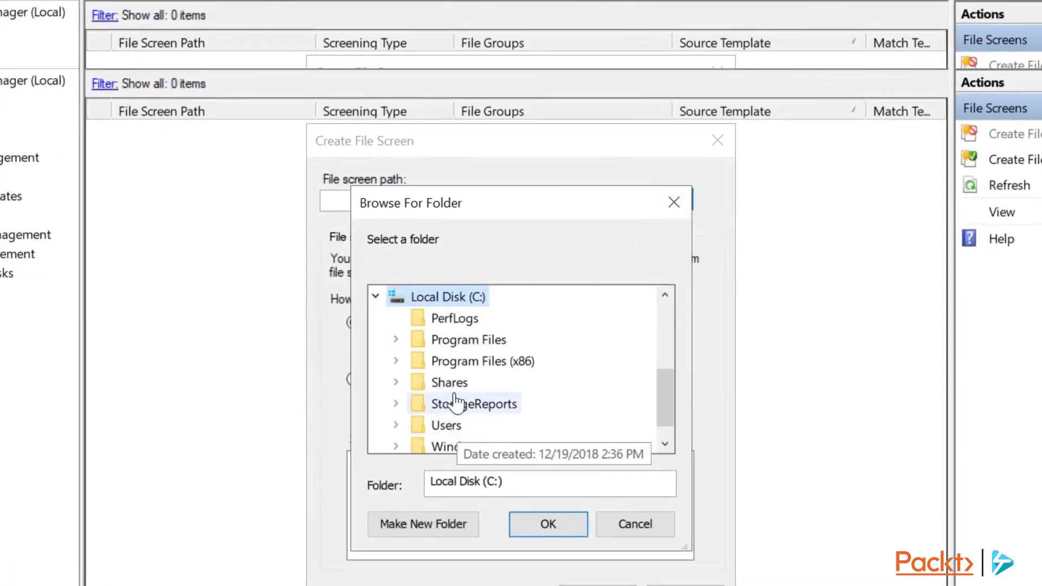
{"action": "left_click", "coordinate": [450, 381]}
{"action": "left_click", "coordinate": [559, 521]}
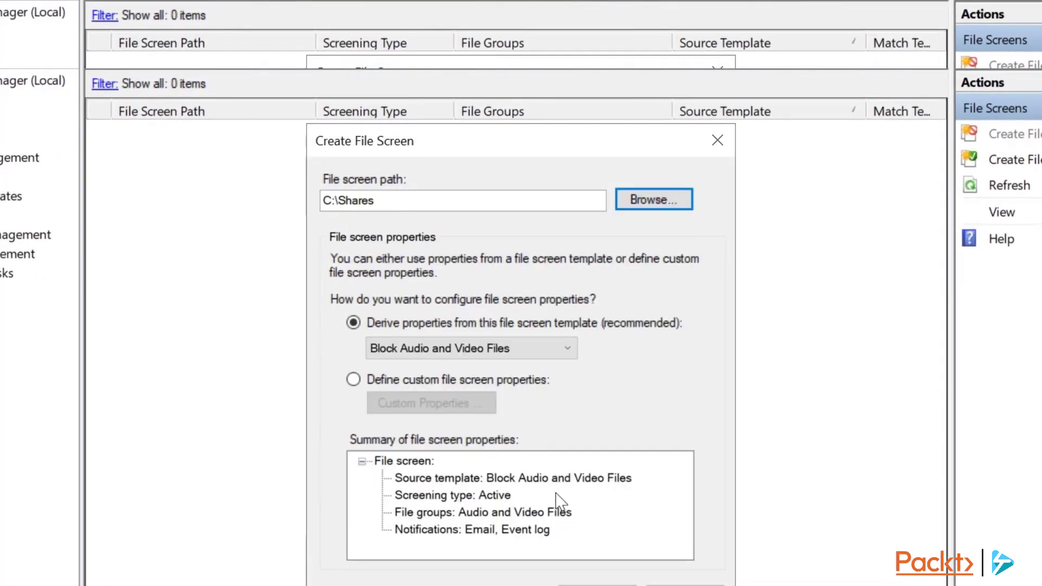
{"action": "left_click", "coordinate": [498, 358]}
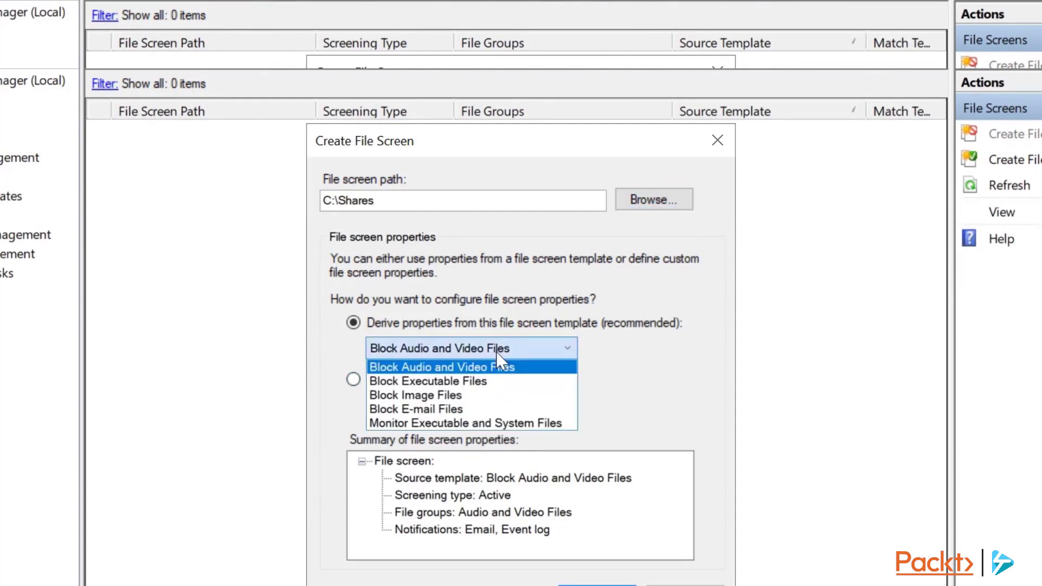
{"action": "left_click", "coordinate": [448, 409]}
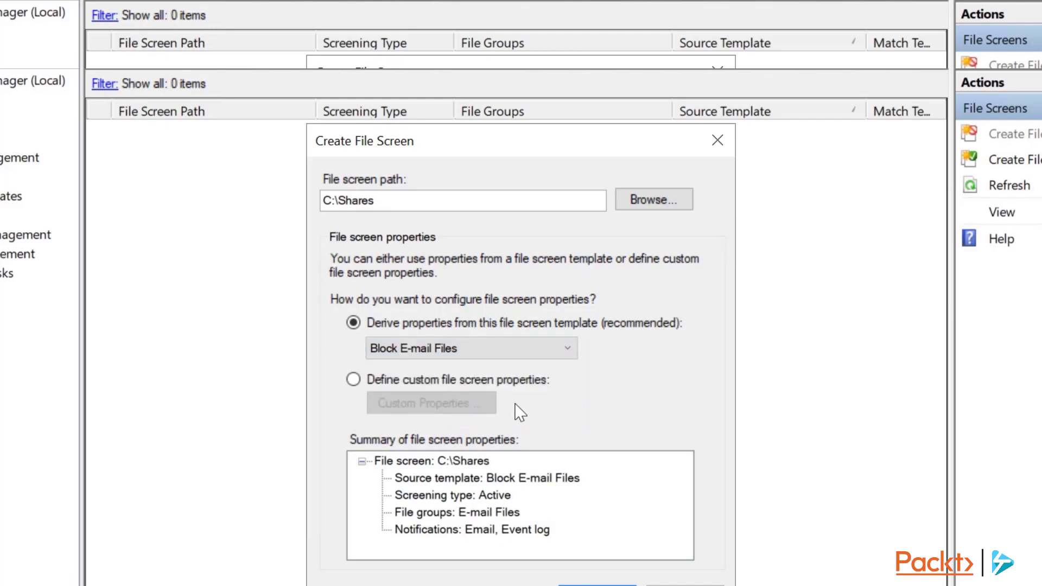
{"action": "left_click", "coordinate": [596, 585]}
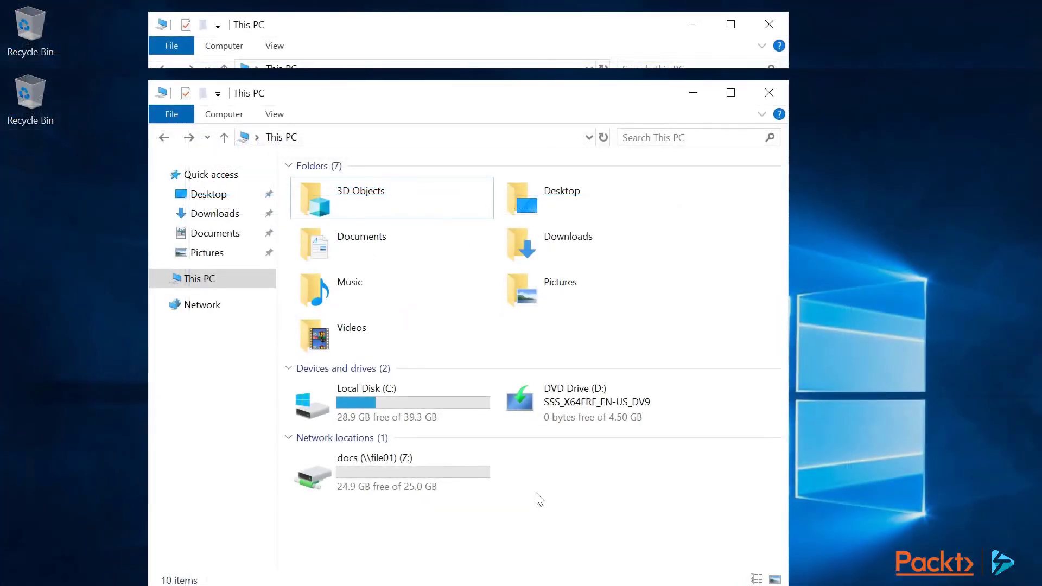
In Documents, create a text file renamed to massivearchive.pst, accepting the extension change.
{"action": "double_click", "coordinate": [325, 240]}
{"action": "right_click", "coordinate": [383, 190]}
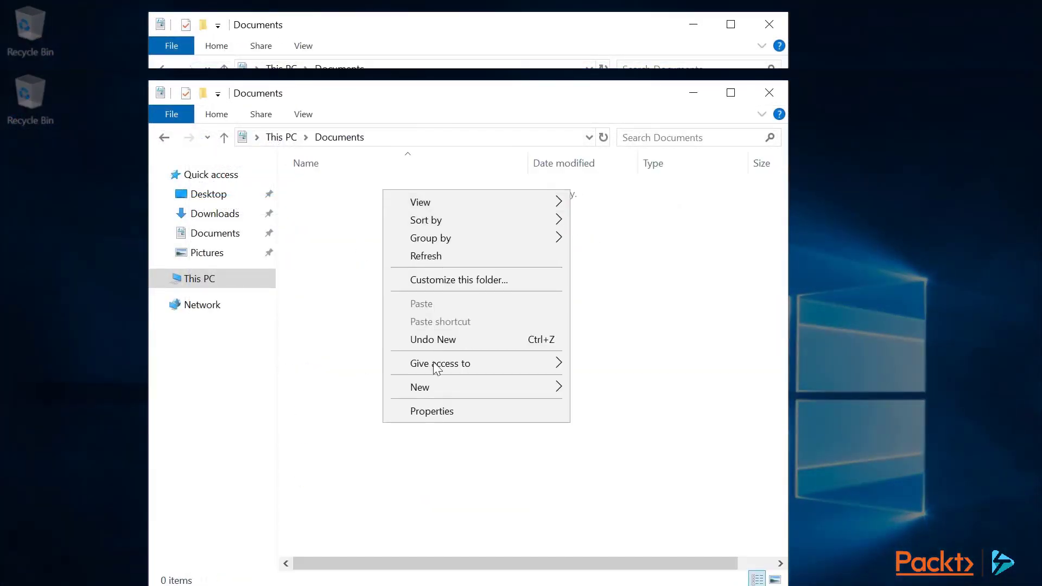
{"action": "mouse_move", "coordinate": [503, 390]}
{"action": "left_click", "coordinate": [613, 483]}
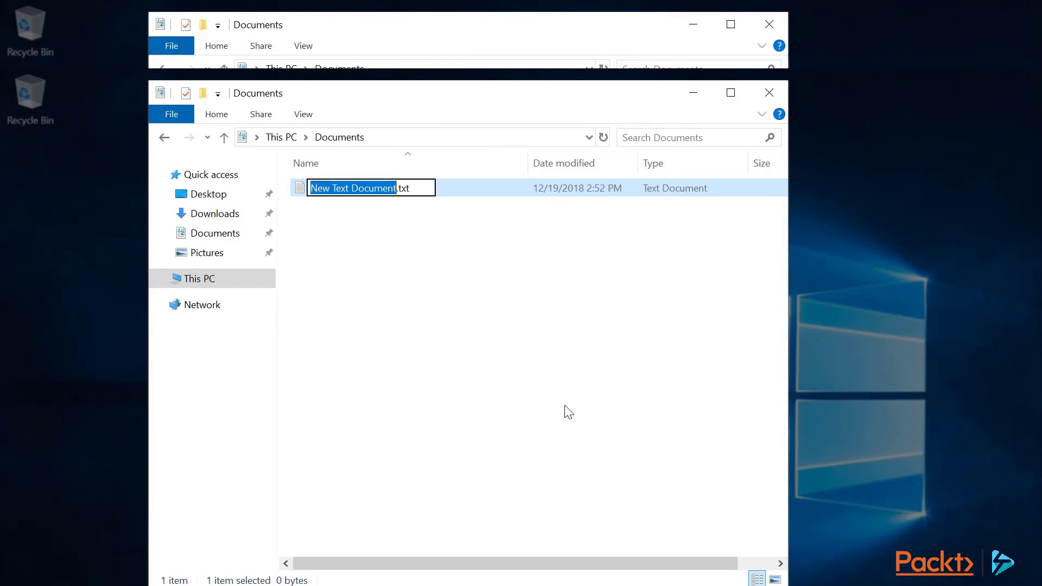
{"action": "key", "text": "ctrl+a"}
{"action": "type", "text": "massivearchive.pst"}
{"action": "key", "text": "Return"}
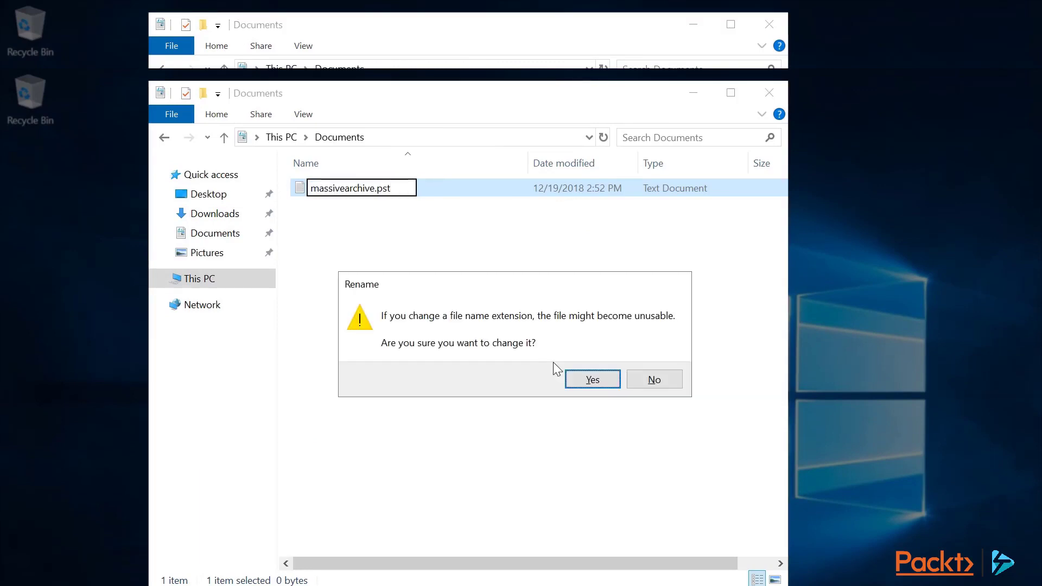
{"action": "left_click", "coordinate": [573, 373]}
Copy massivearchive.pst and paste it onto the docs Z: drive, dismissing the access denied message.
{"action": "right_click", "coordinate": [365, 187]}
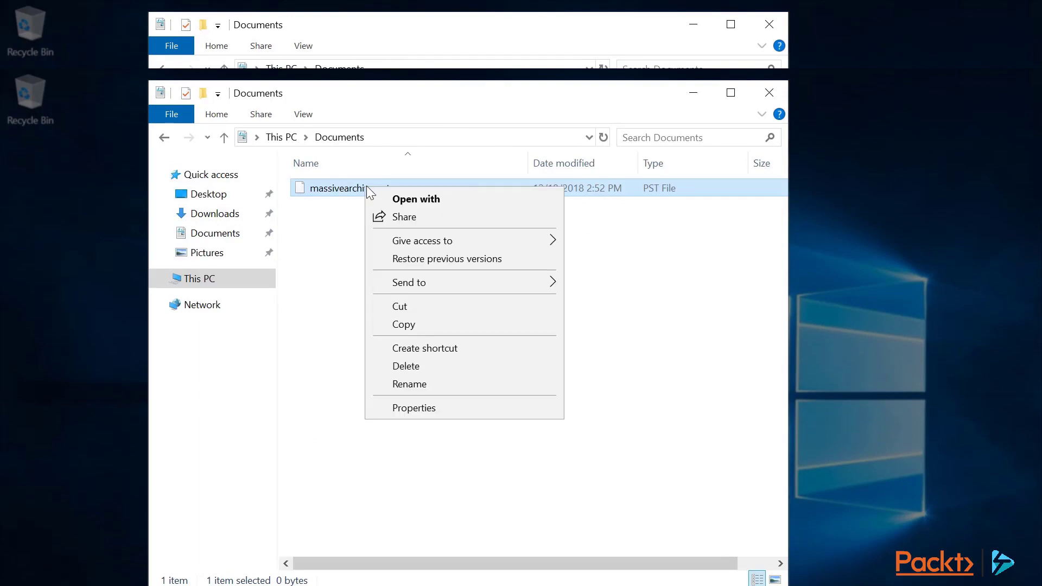
{"action": "left_click", "coordinate": [414, 323]}
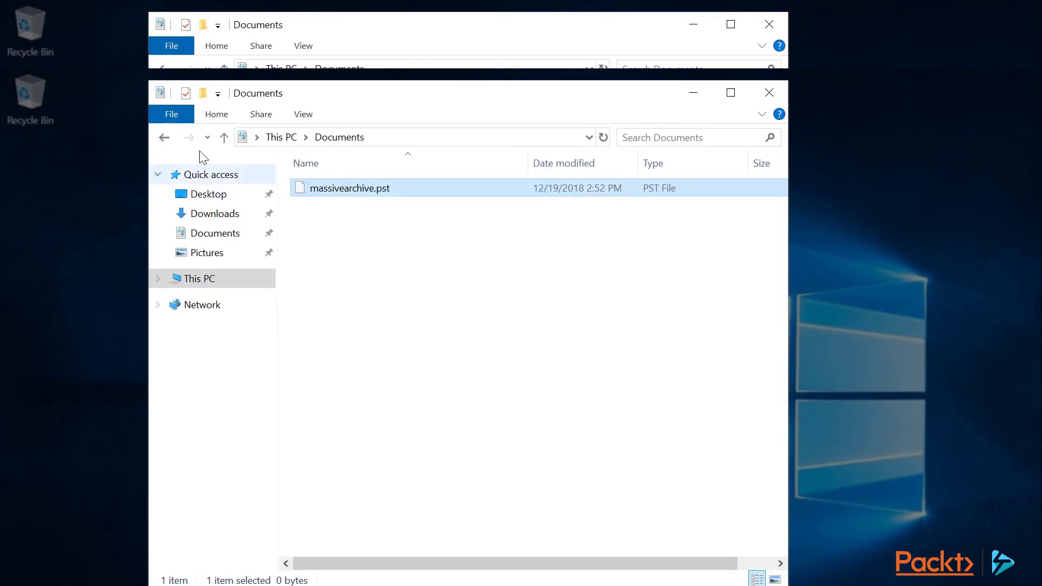
{"action": "left_click", "coordinate": [164, 136]}
{"action": "double_click", "coordinate": [380, 460]}
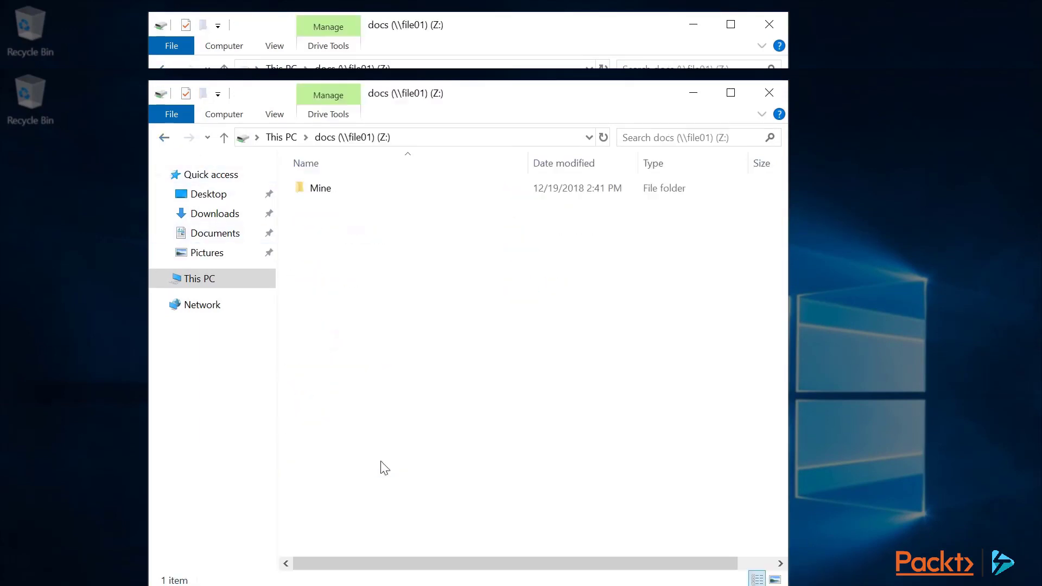
{"action": "right_click", "coordinate": [373, 261]}
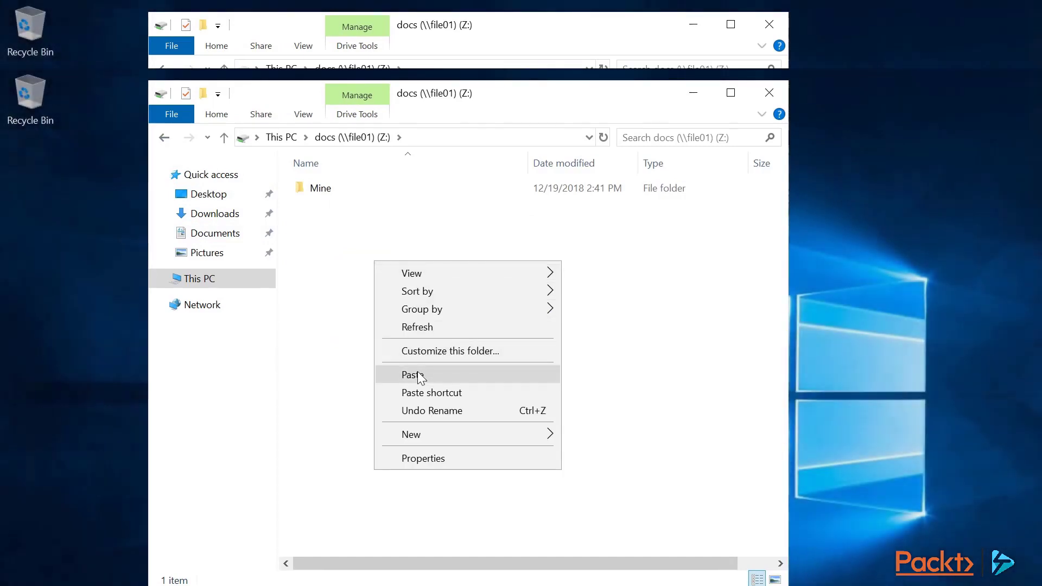
{"action": "left_click", "coordinate": [401, 374]}
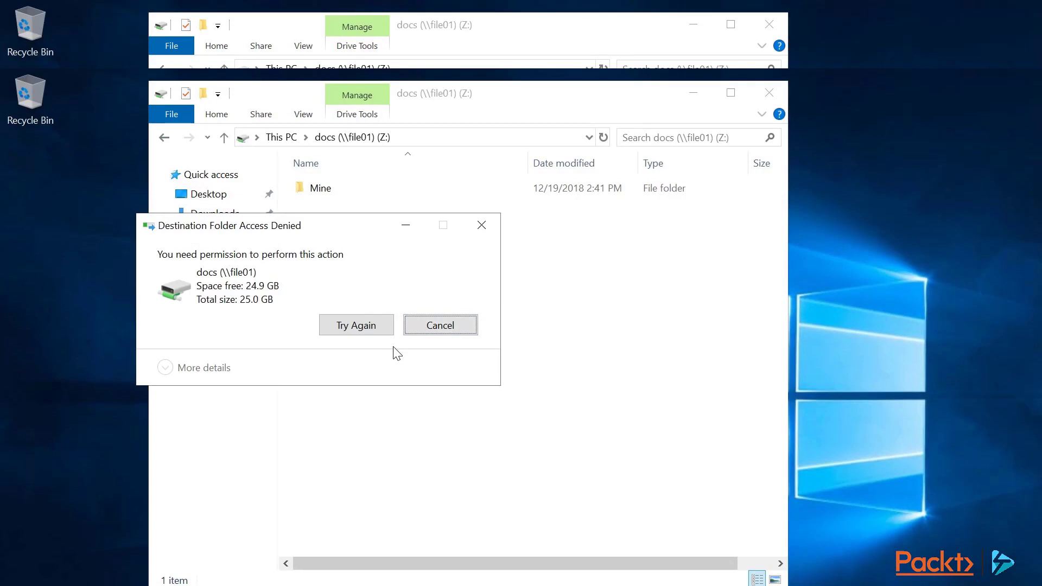
{"action": "left_click", "coordinate": [426, 328]}
Create a New Text Document with its default name on the docs drive.
{"action": "right_click", "coordinate": [374, 256]}
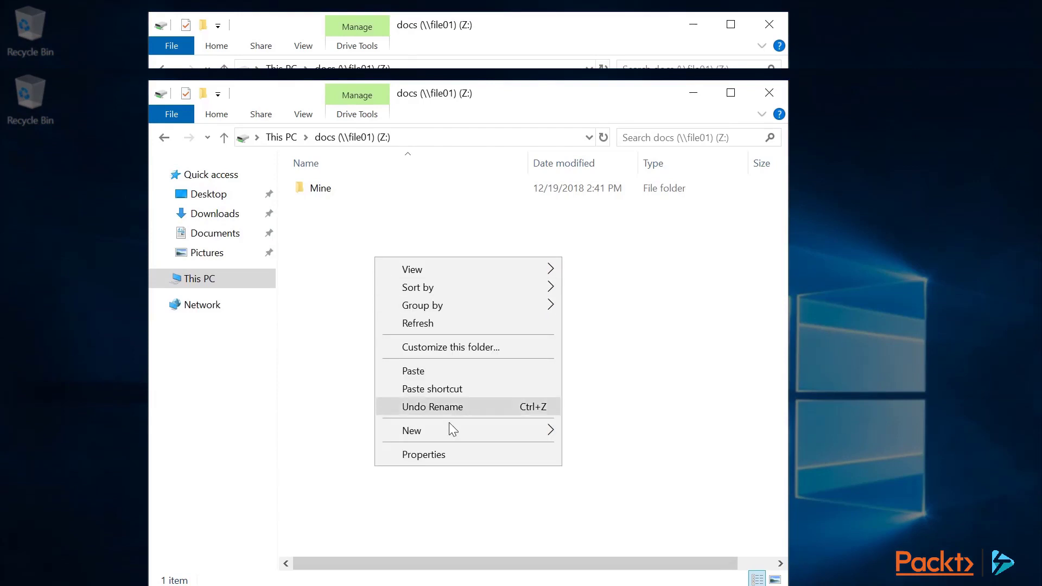
{"action": "mouse_move", "coordinate": [484, 429]}
{"action": "left_click", "coordinate": [612, 529]}
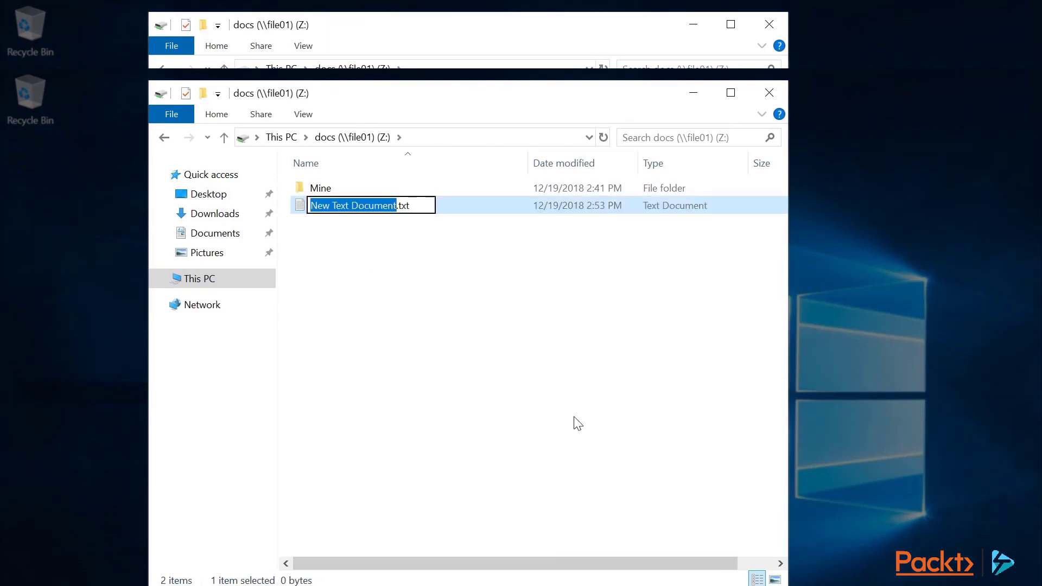
{"action": "key", "text": "Return"}
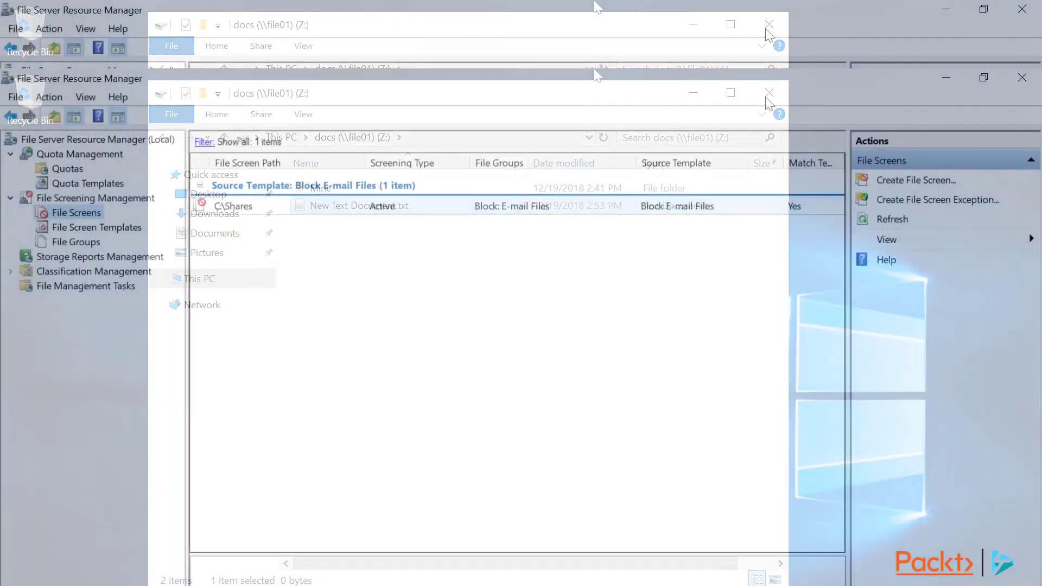